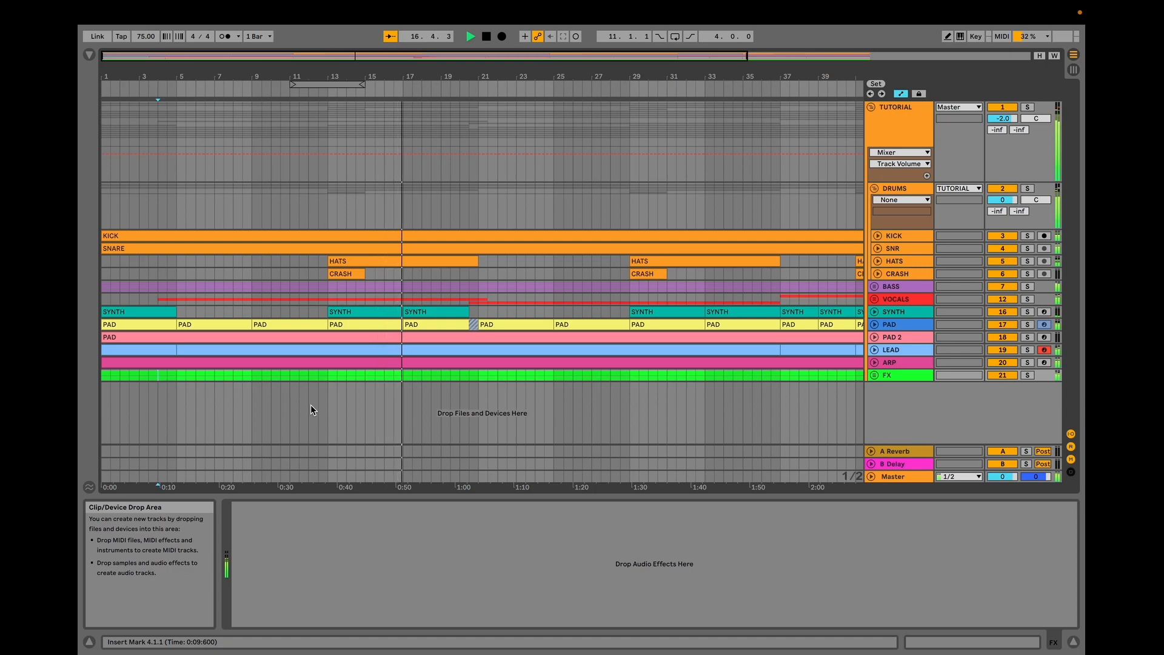
Play the soloed KICK track from bar 5, and unfold and solo the SNR track alongside it.
key("space")
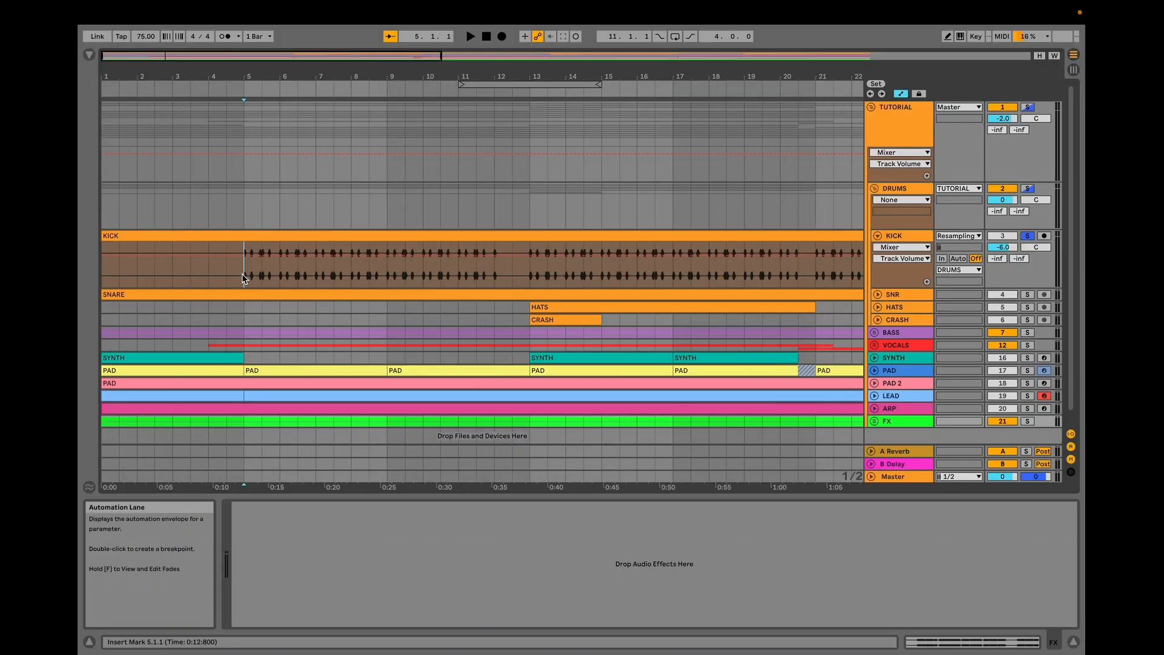
left_click(242, 274)
key("space")
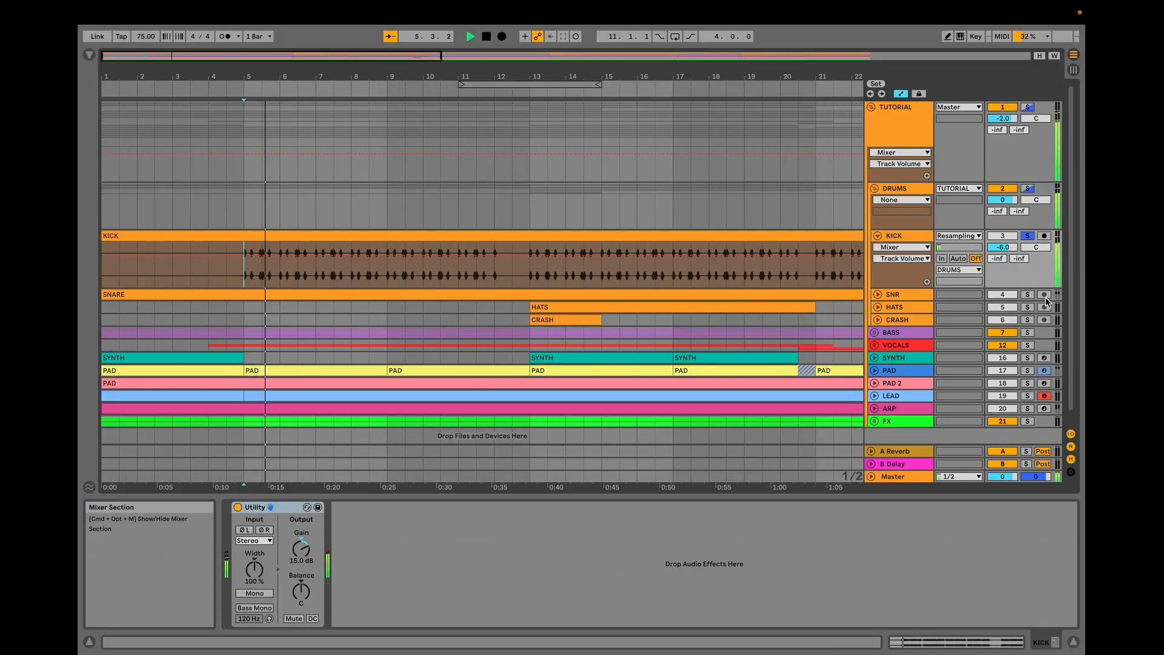
left_click(877, 295)
left_click(1027, 295)
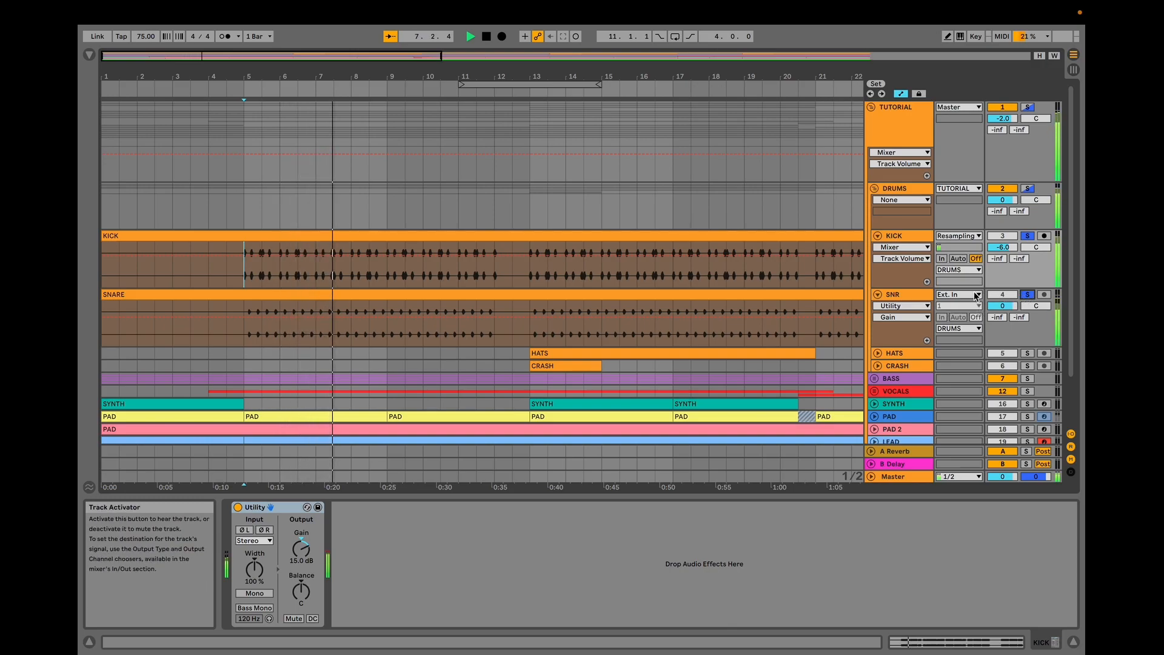
Unfold the HATS and CRASH tracks and play the soloed drums together from bar 13.
left_click(531, 331)
key("space")
left_click(877, 352)
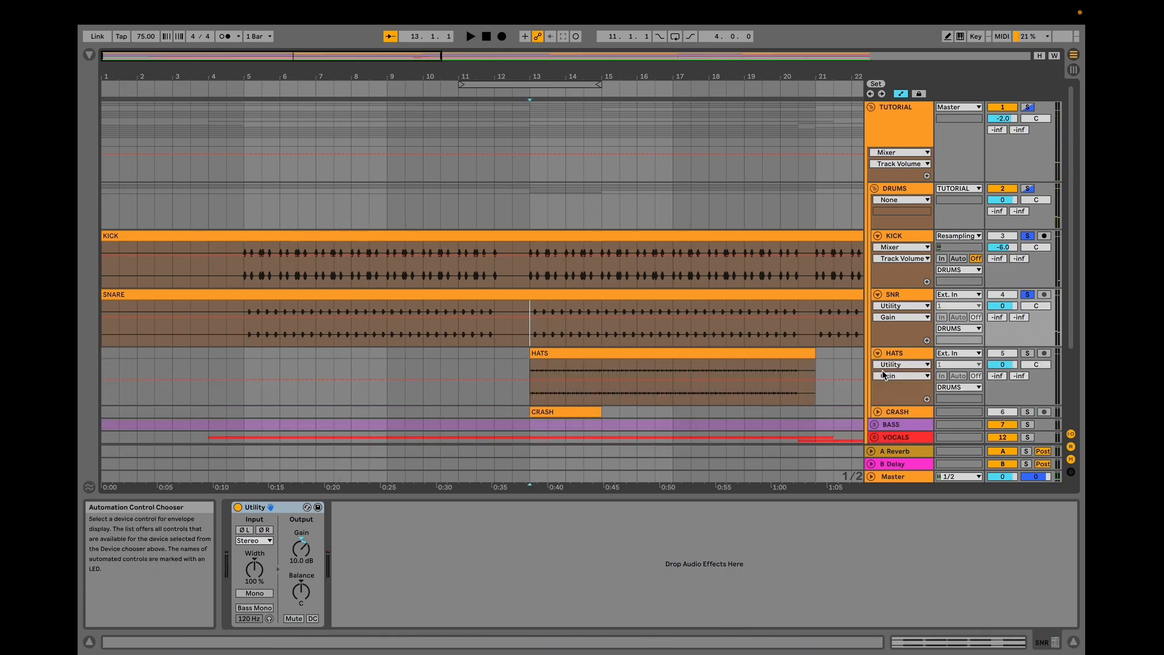
scroll(883, 374, "down", 3)
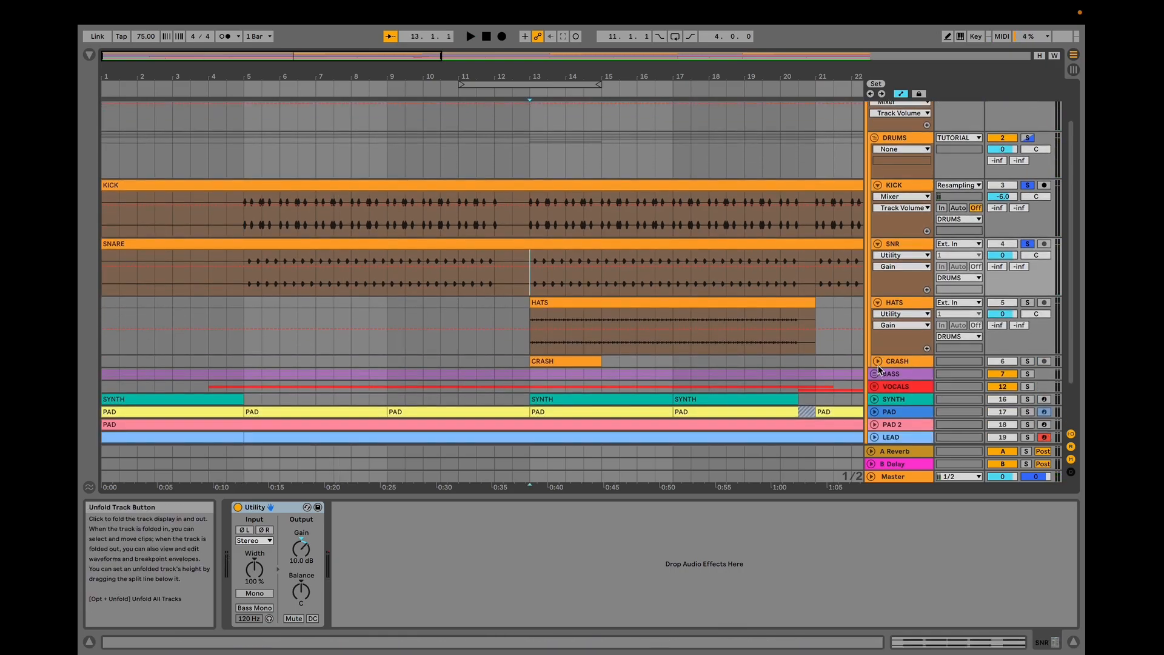
left_click(877, 361)
left_click(1027, 361)
key("space")
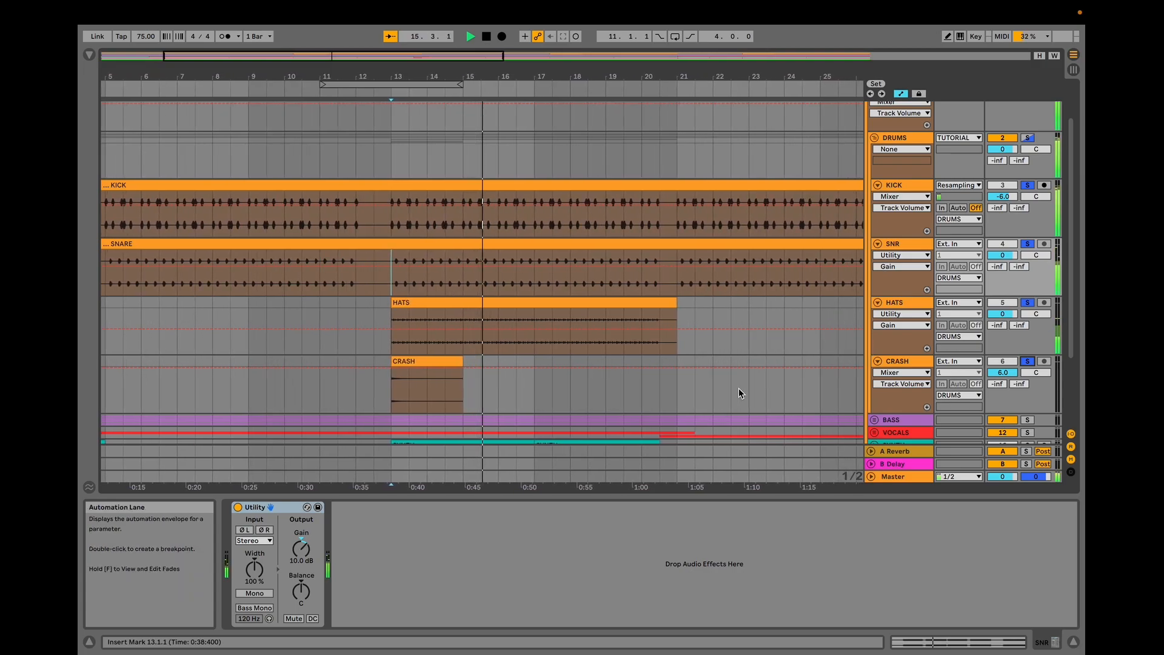
Open the HATS clip and examine its waveform in the clip editor.
left_click(562, 306)
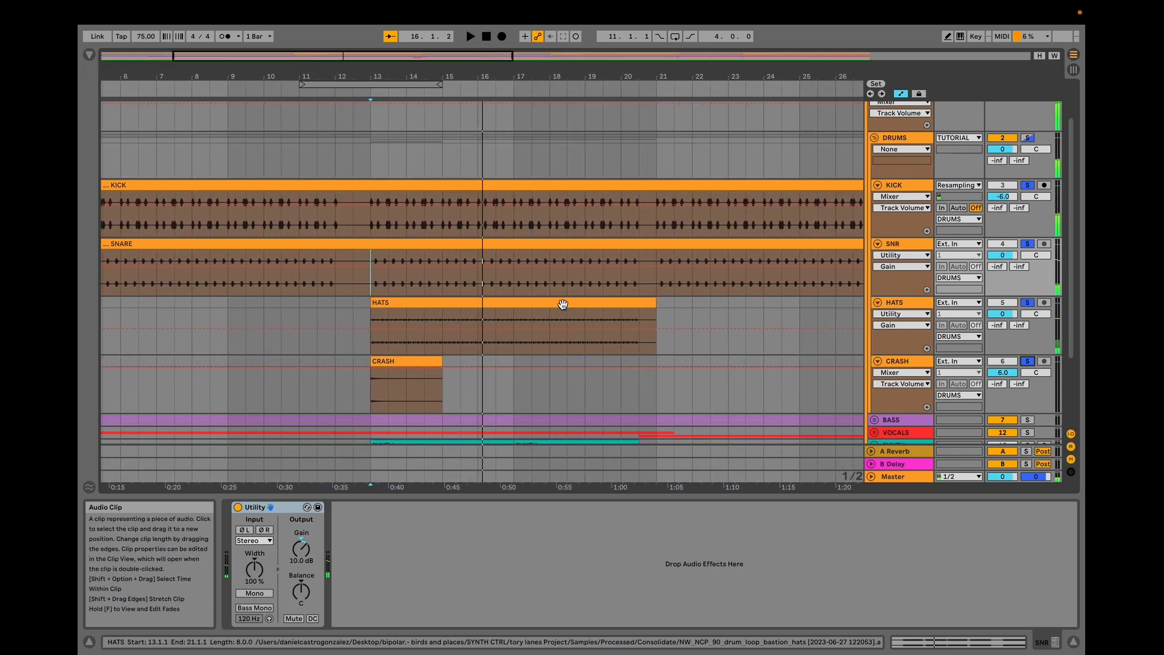
left_click_drag(468, 419, 468, 449)
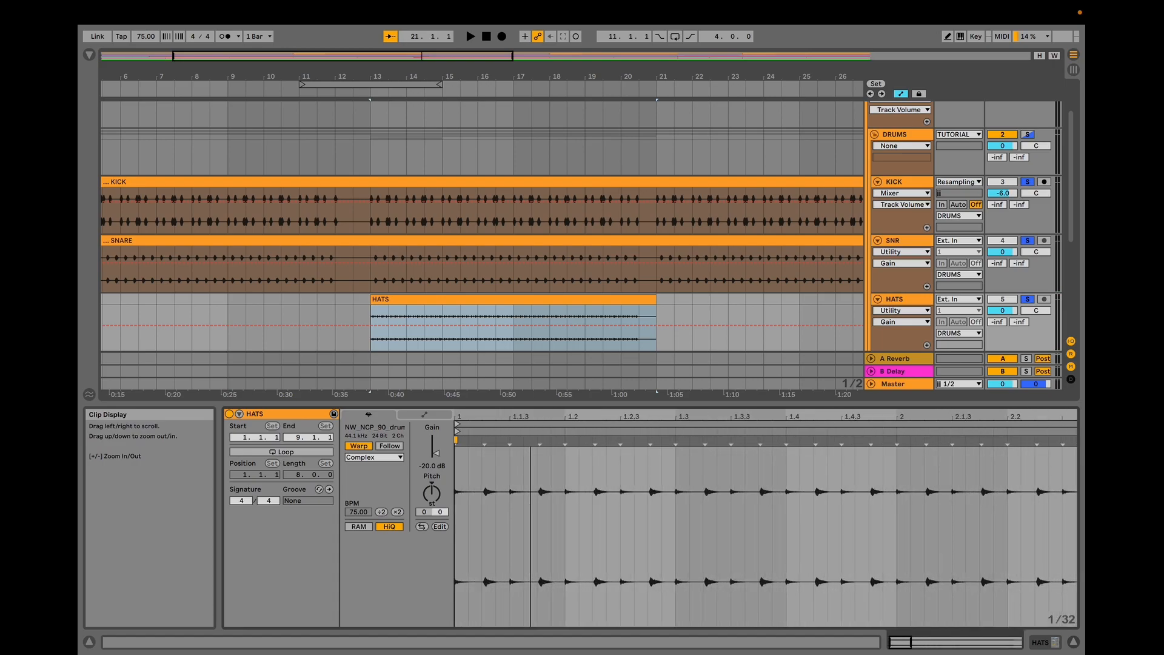
left_click_drag(530, 418, 531, 401)
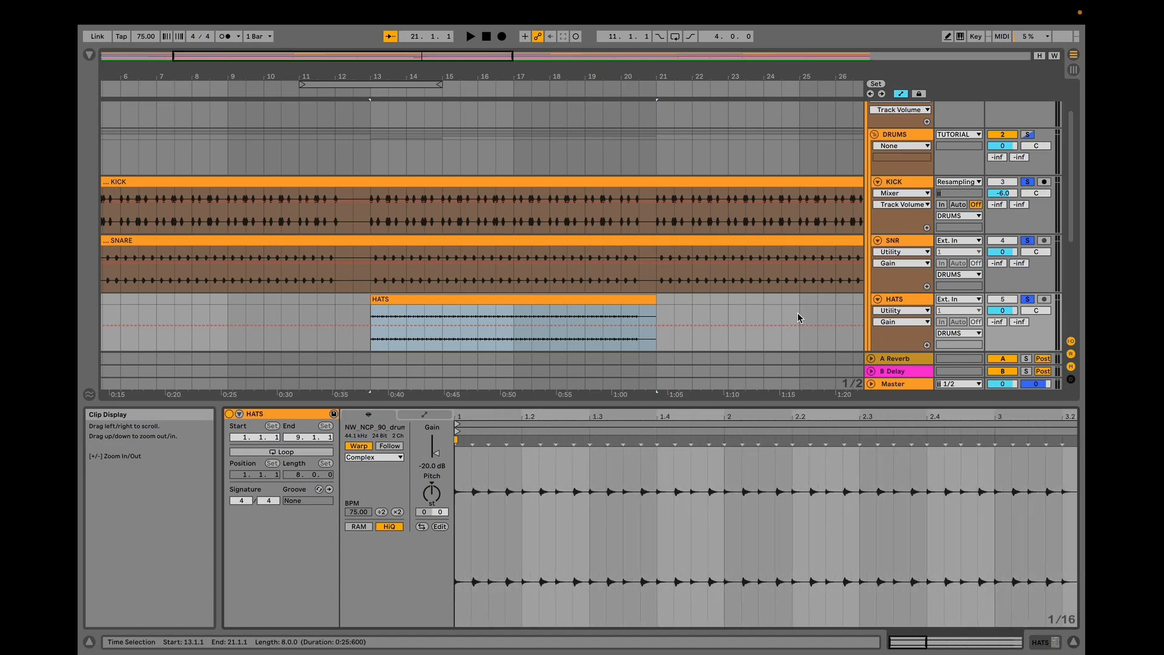
Turn off solo on the drum tracks and fold the HATS and CRASH tracks, making the clip editor shorter.
scroll(828, 297, "down", 1)
left_click(1029, 280)
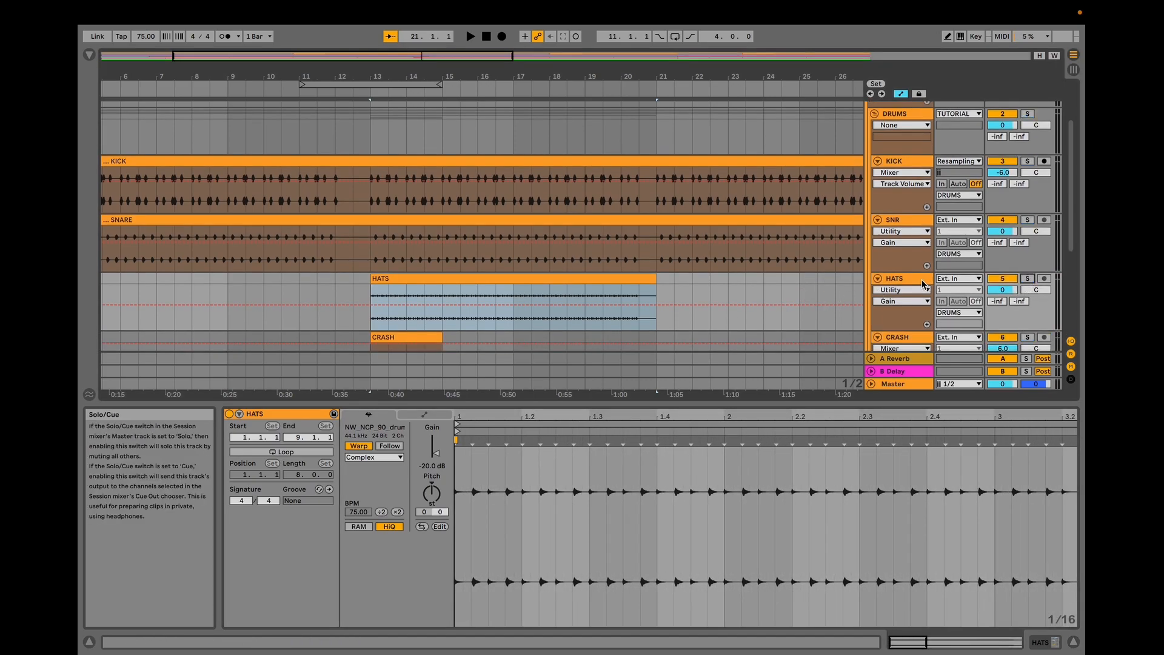
left_click(877, 280)
left_click(877, 291)
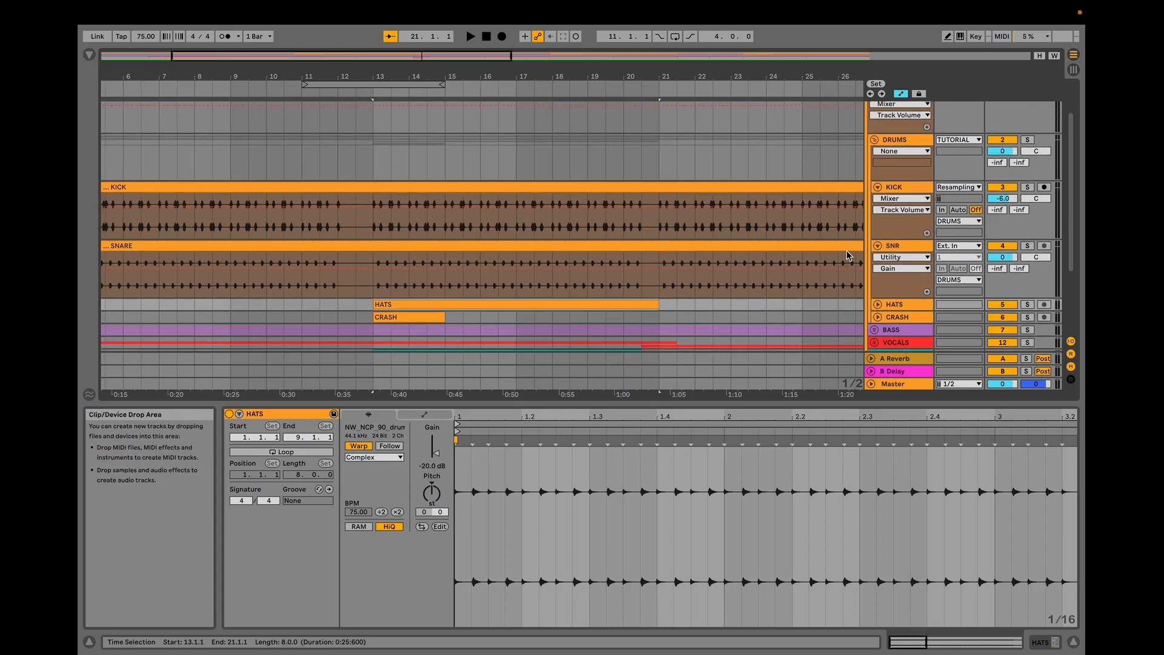
left_click_drag(644, 410, 645, 464)
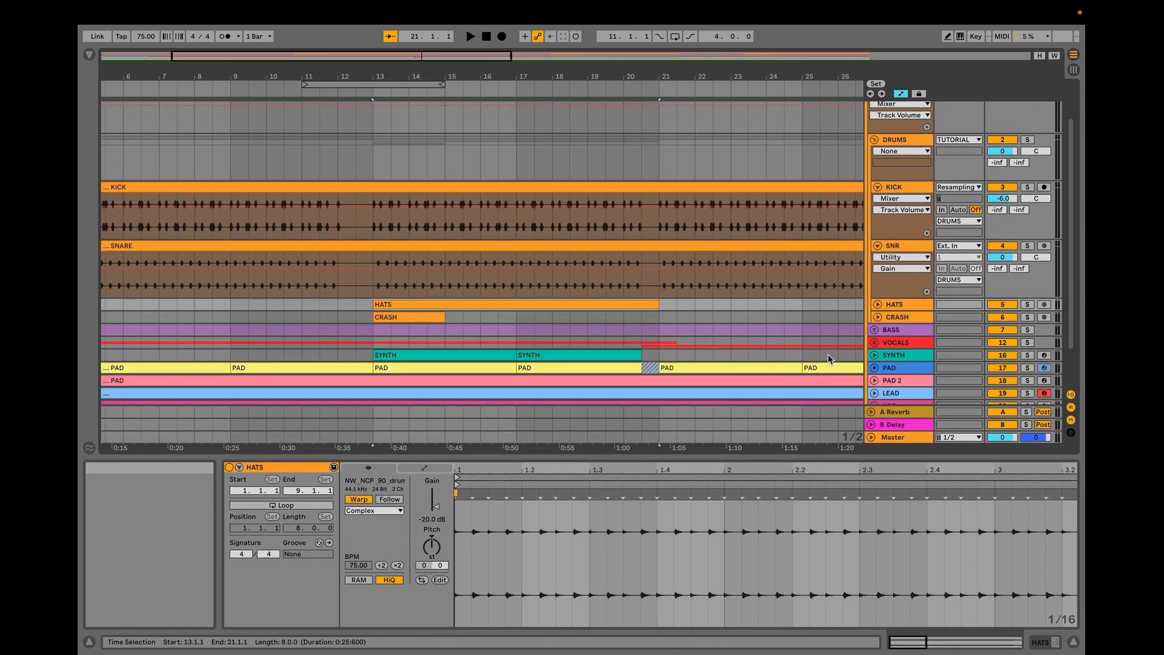
Unfold the BASS group with its four tracks and audition the first BASS and track 10 BASS REESE parts soloed from bar 1.
left_click(874, 331)
scroll(873, 330, "down", 4)
scroll(837, 331, "left", 5)
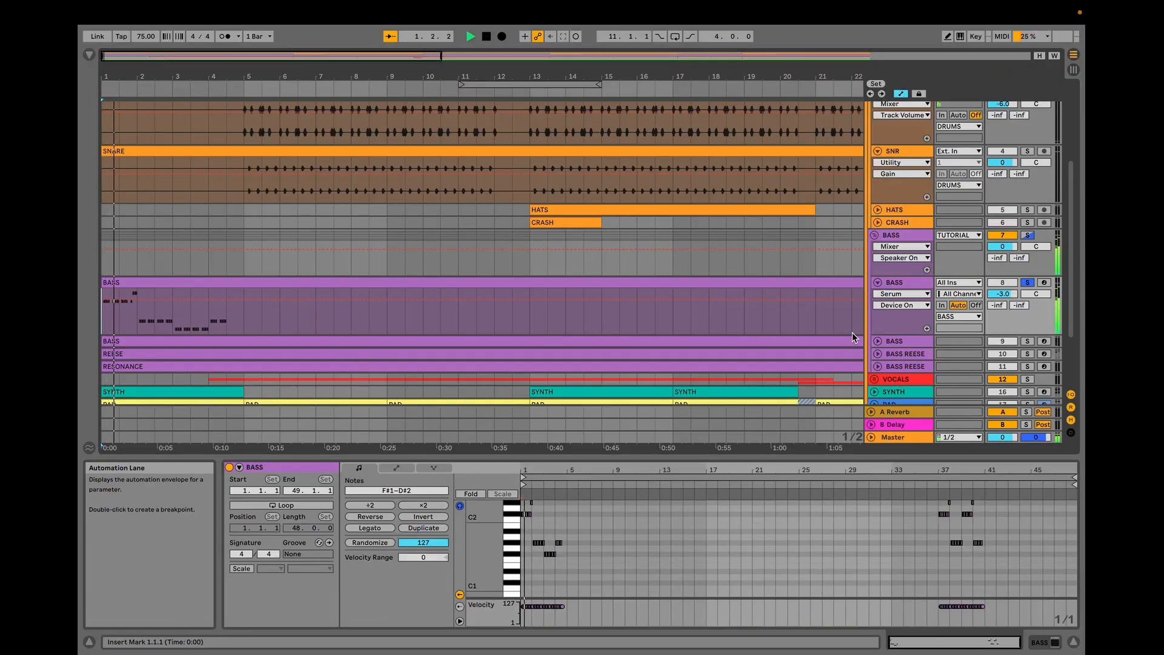
left_click(878, 342)
scroll(880, 343, "down", 2)
left_click(879, 342)
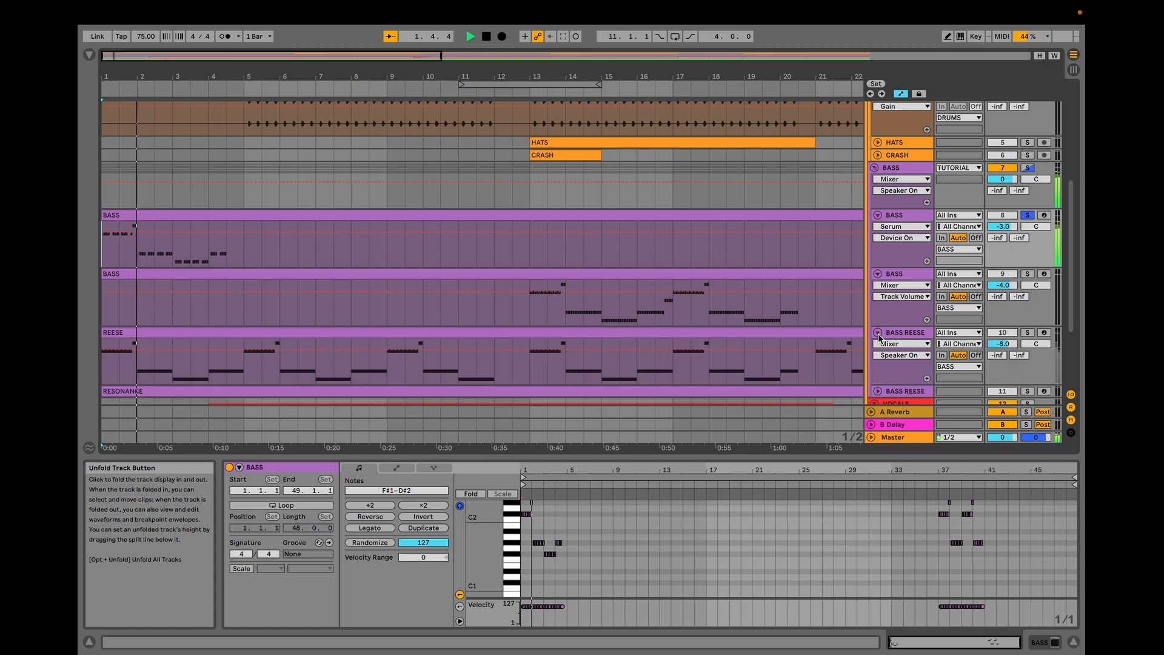
scroll(879, 342, "down", 2)
left_click(878, 341)
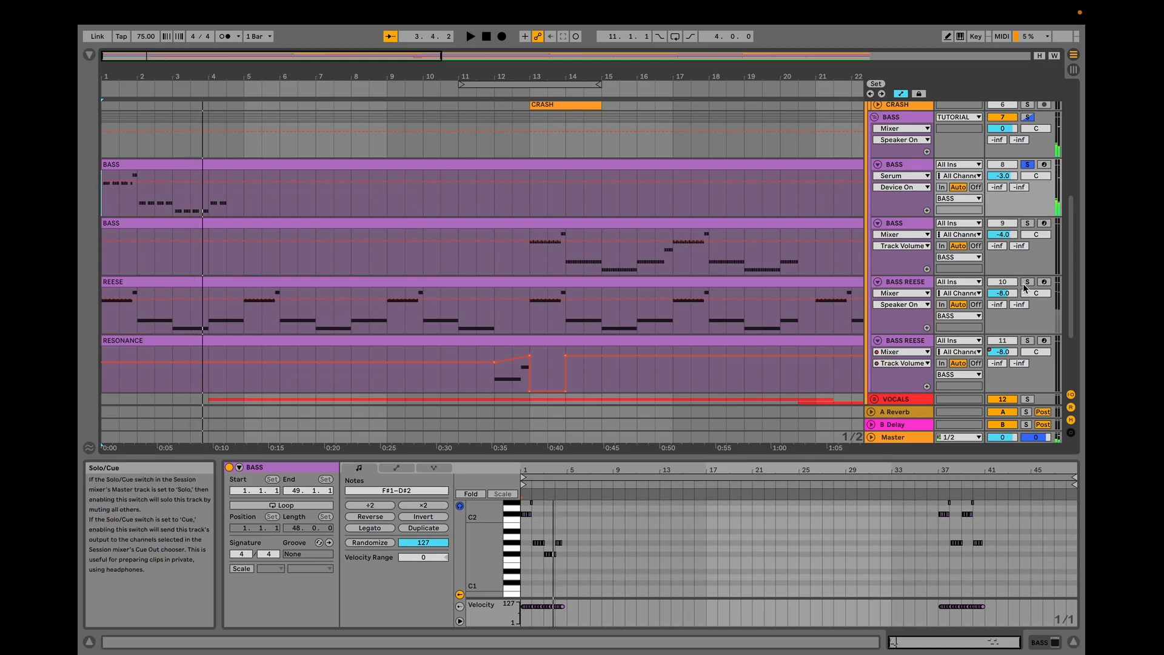
key("space")
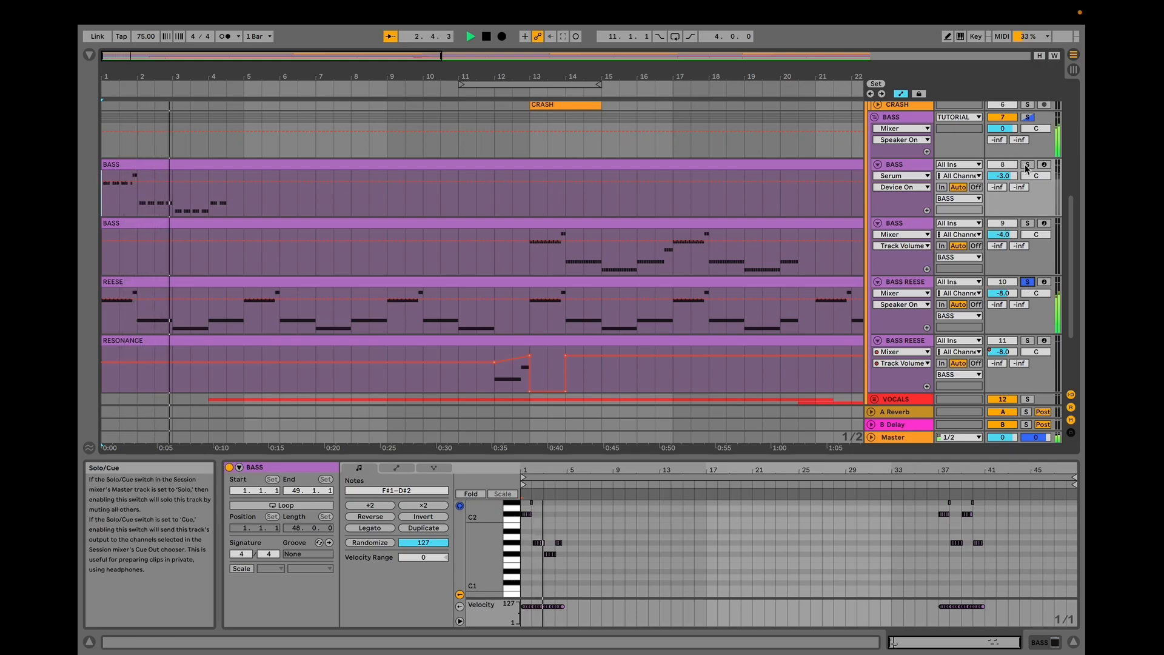
key("space")
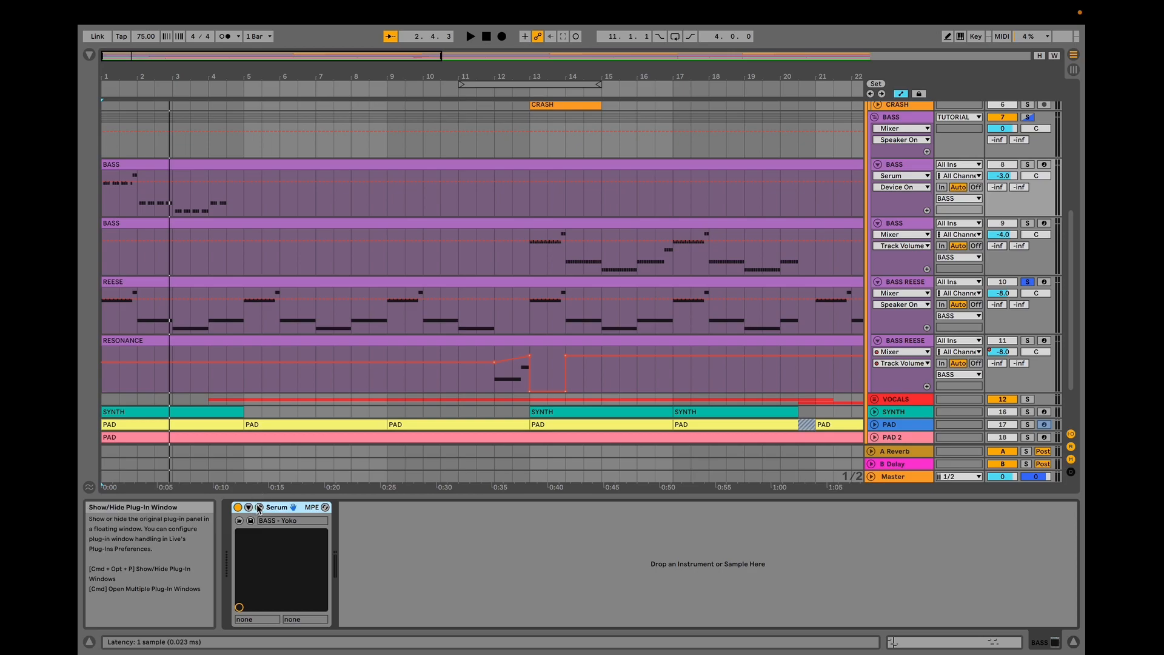
Open Serum on the first BASS track and set the Env 1 sustain to -21.9 dB while the soloed bass plays.
left_click(259, 508)
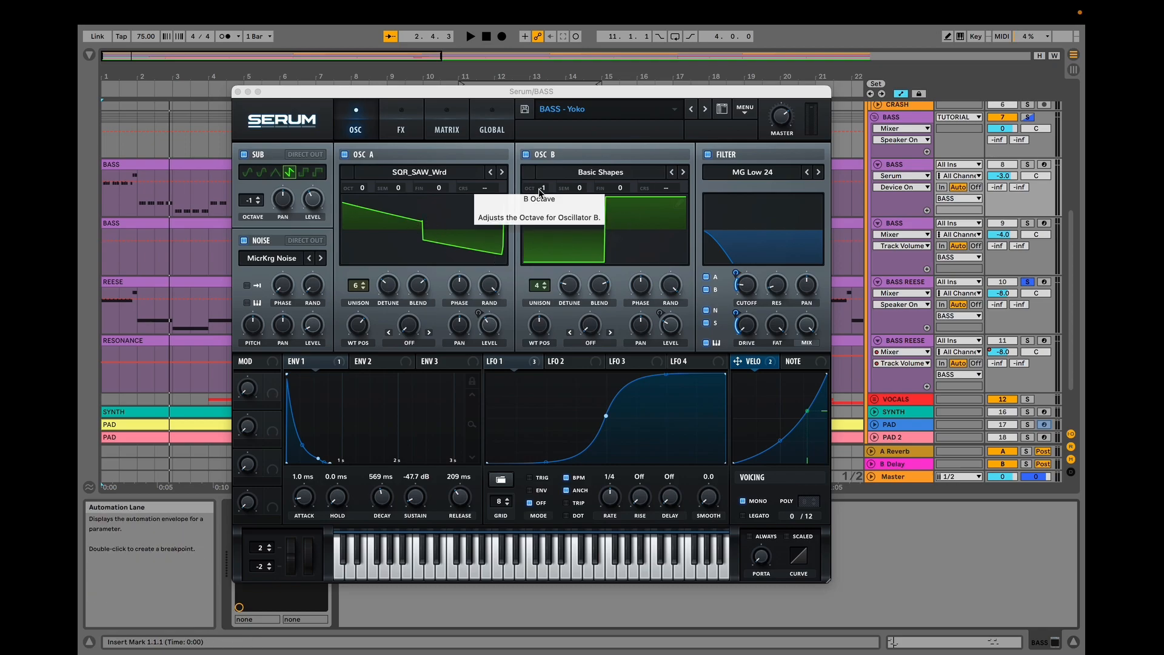
left_click(332, 367)
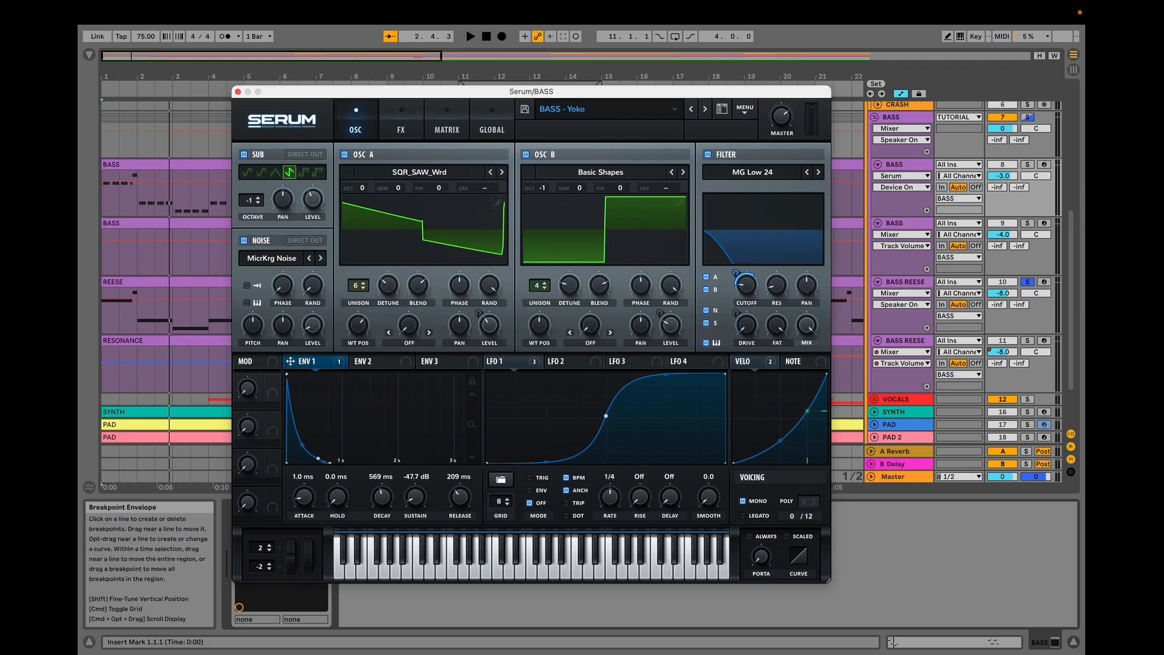
key("space")
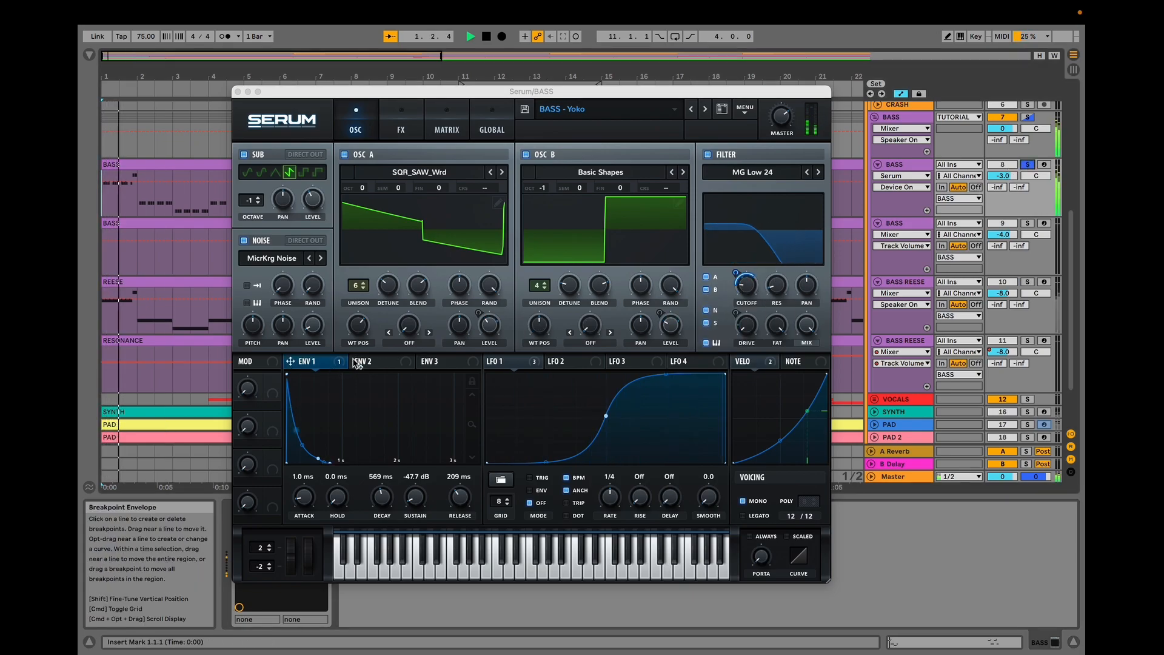
mouse_move(402, 460)
left_mouse_down()
mouse_move(399, 360)
mouse_move(402, 461)
left_mouse_up()
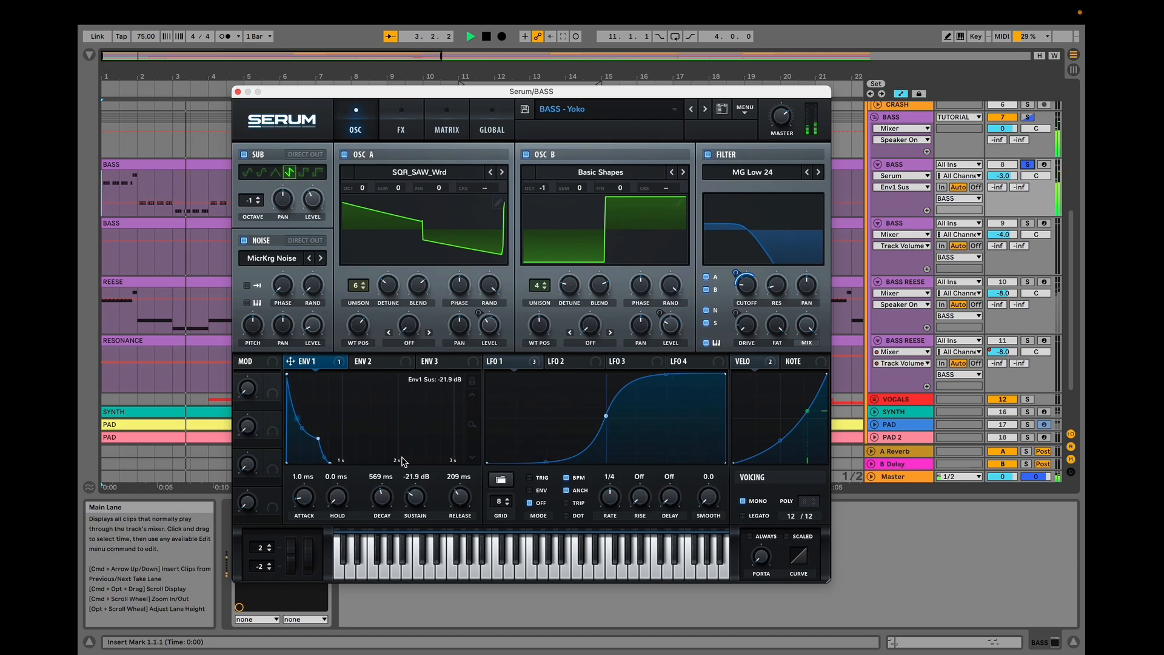
key("space")
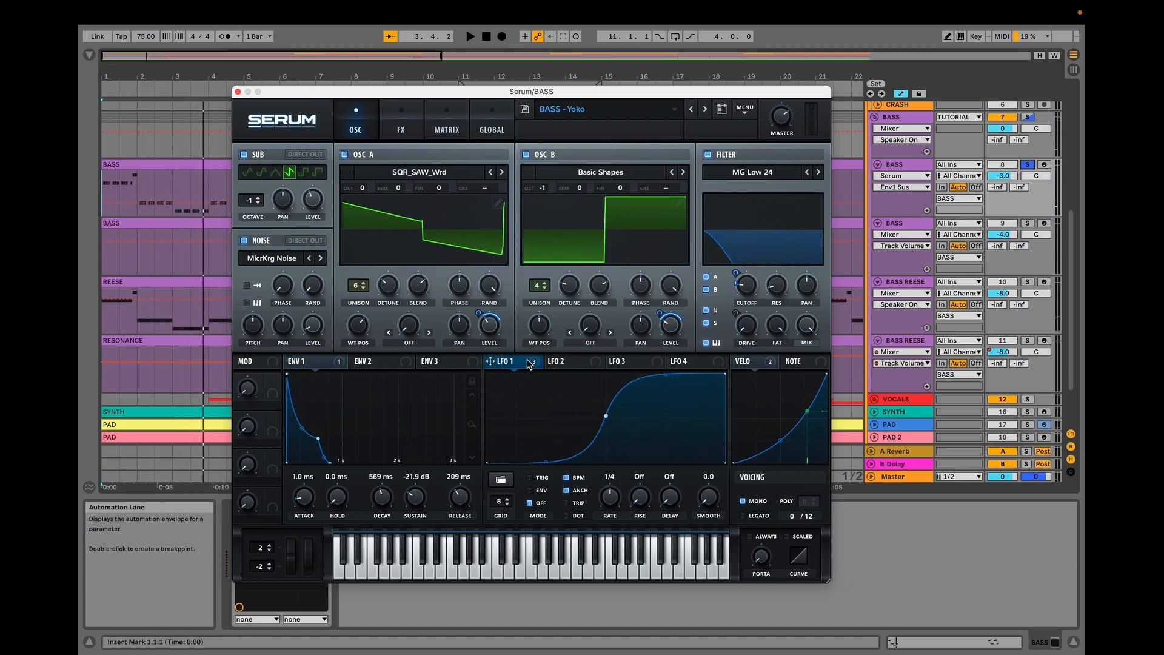
Audition the bass with all LFO 1 destinations bypassed, re-enable them for comparison, and close Serum.
mouse_move(495, 332)
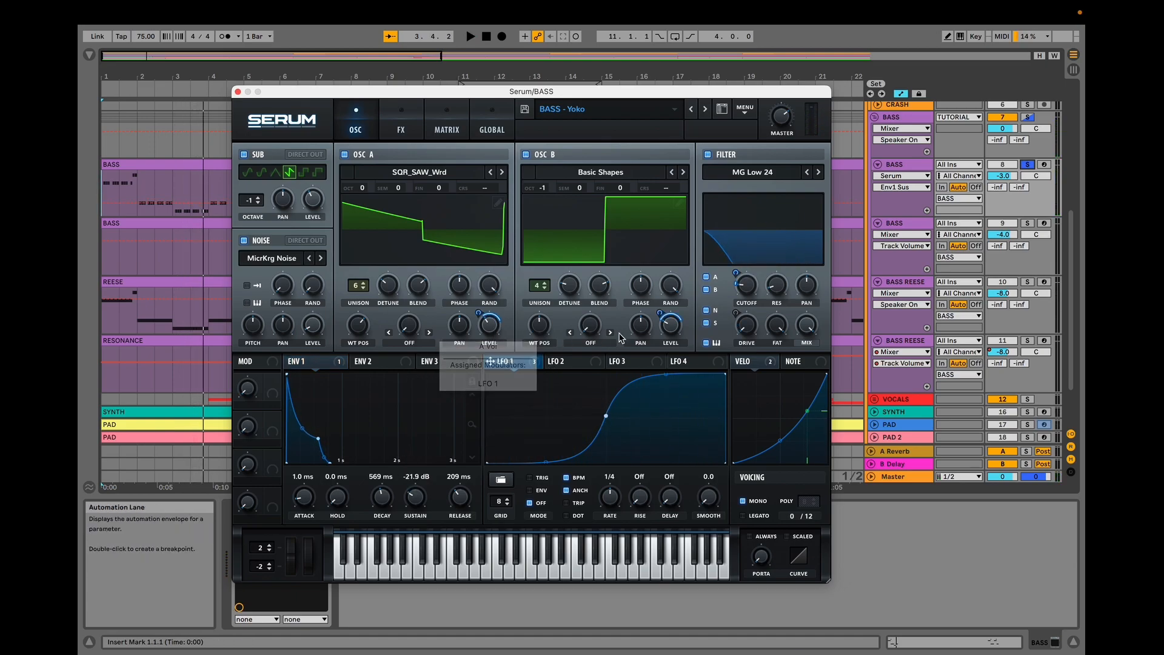
left_click(533, 363)
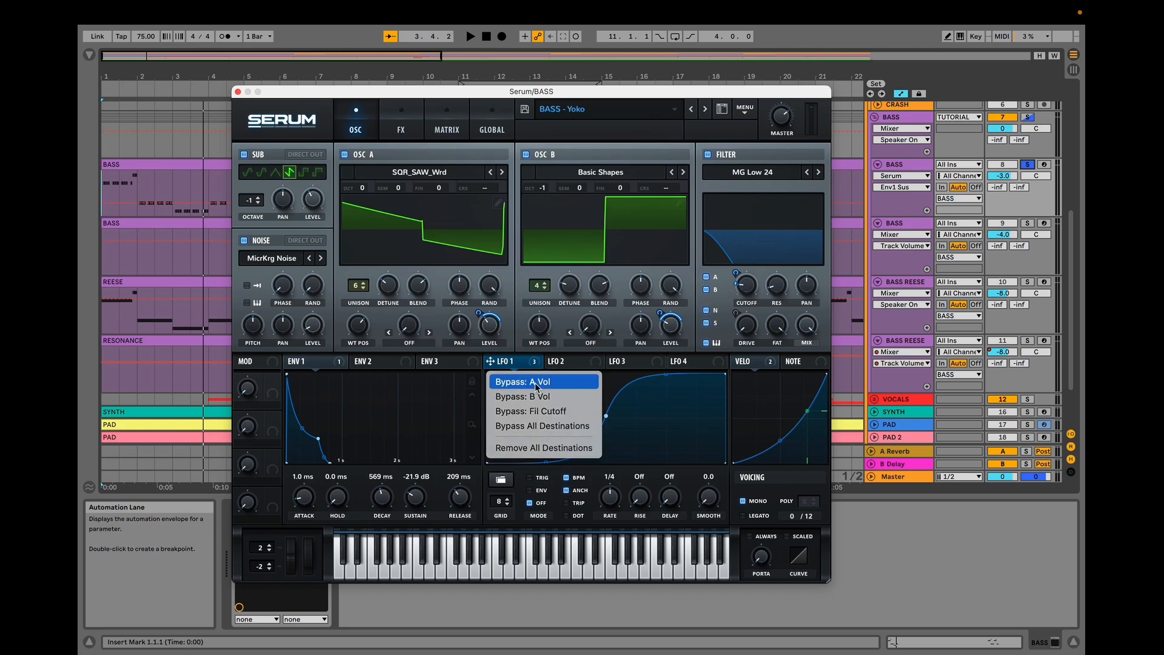
left_click(536, 426)
key("space")
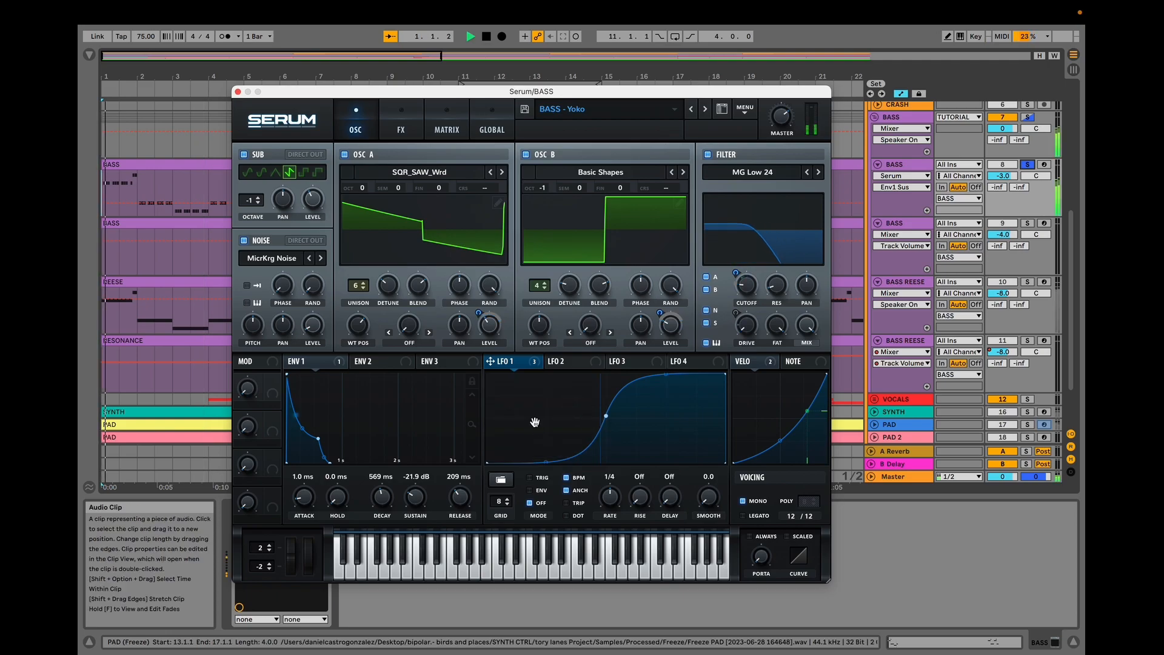
left_click(534, 361)
left_click(531, 419)
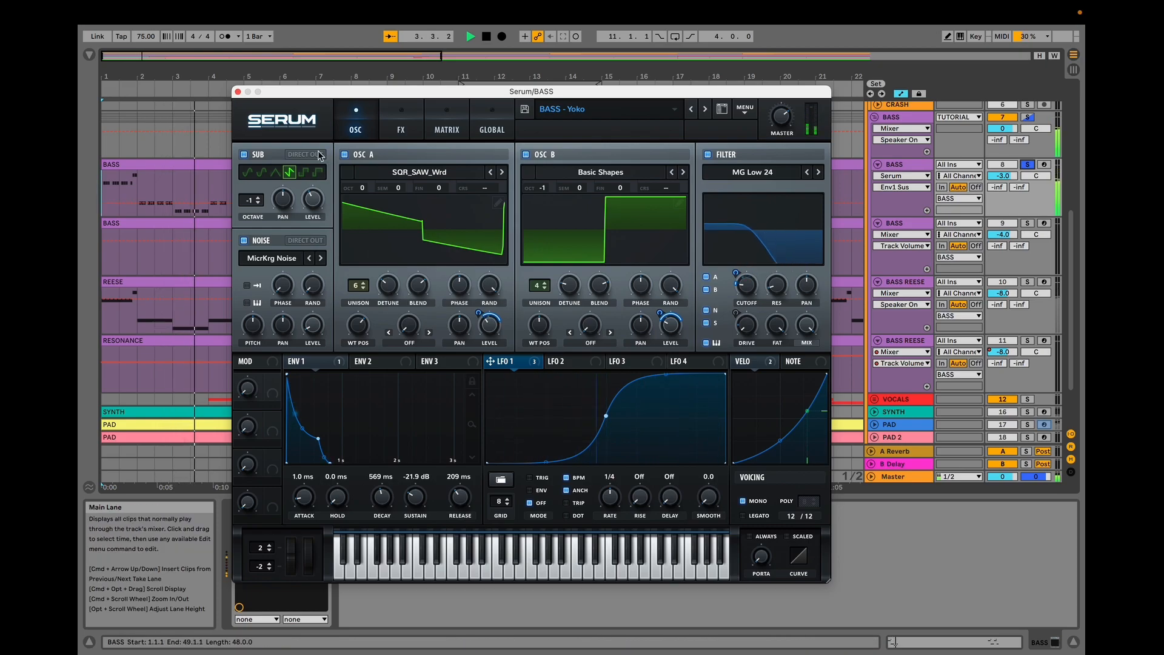
left_click(238, 91)
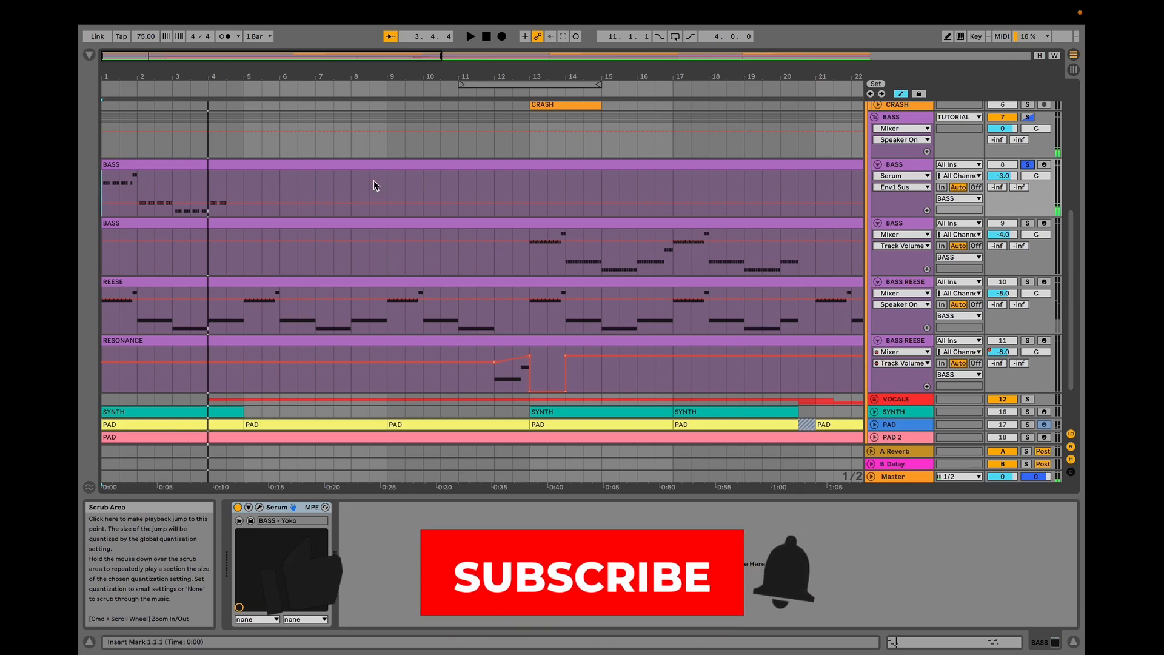
Solo and play the BASS REESE on track 10 from bar 1, and open its Serum instrument.
left_click(1027, 281)
key("space")
left_click(909, 282)
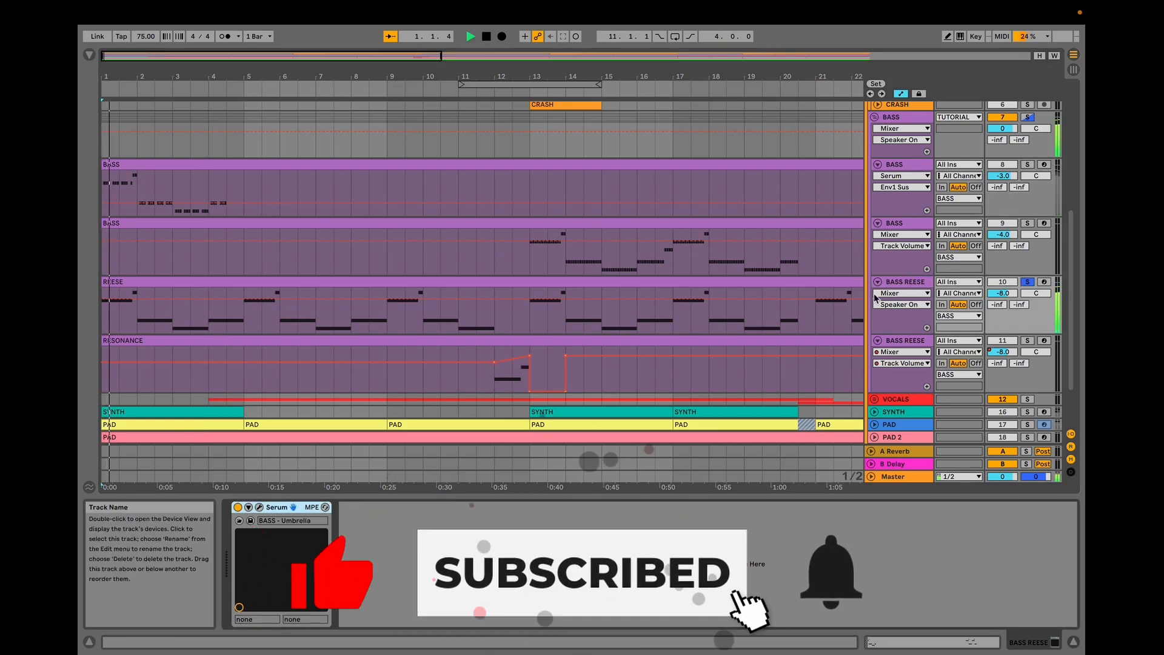
left_click(260, 507)
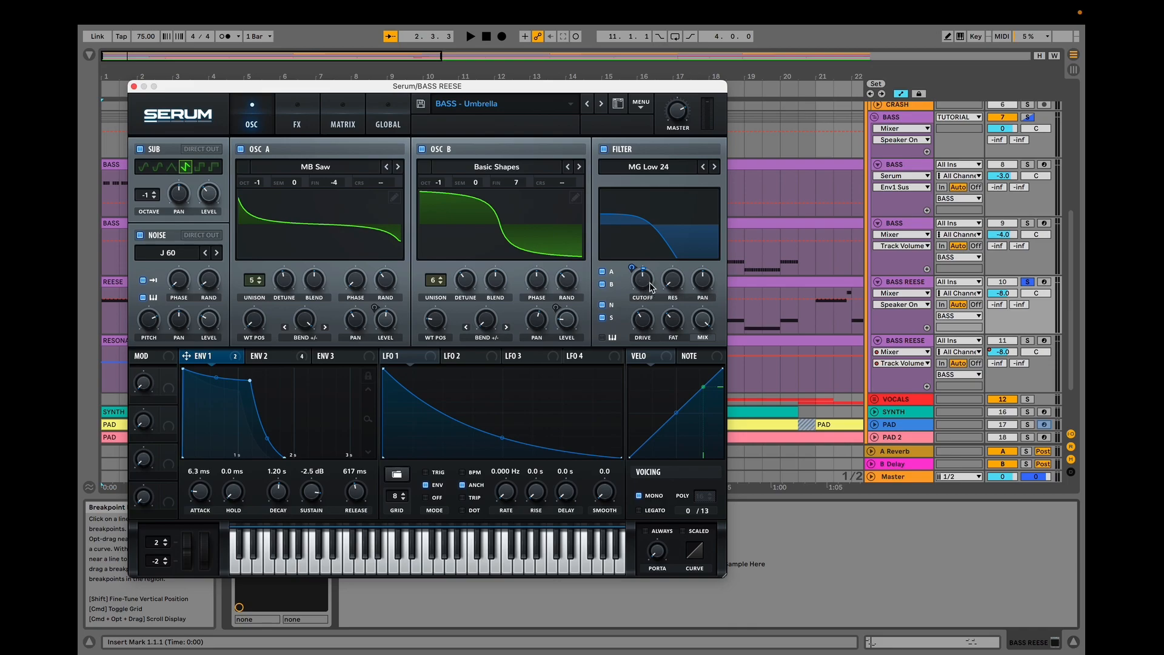
Examine the filter cutoff's modulators and Env 2's oscillator level modulation, play the reese bass, and close Serum.
mouse_move(650, 287)
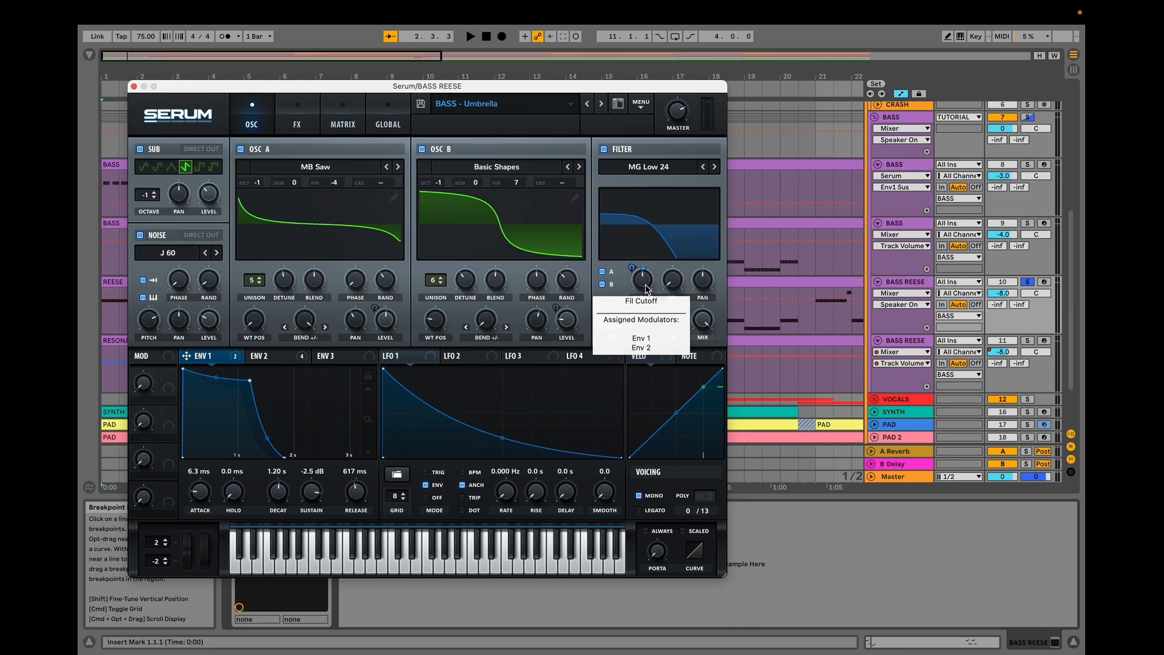
left_click(304, 360)
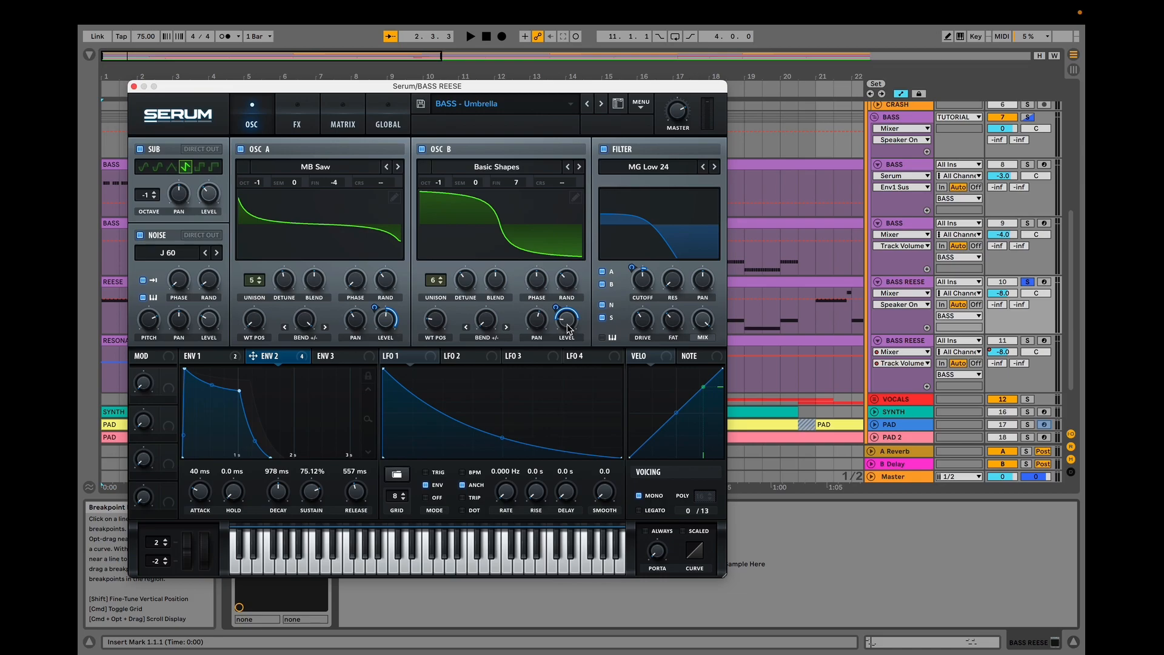
mouse_move(569, 328)
key("space")
left_click(838, 297)
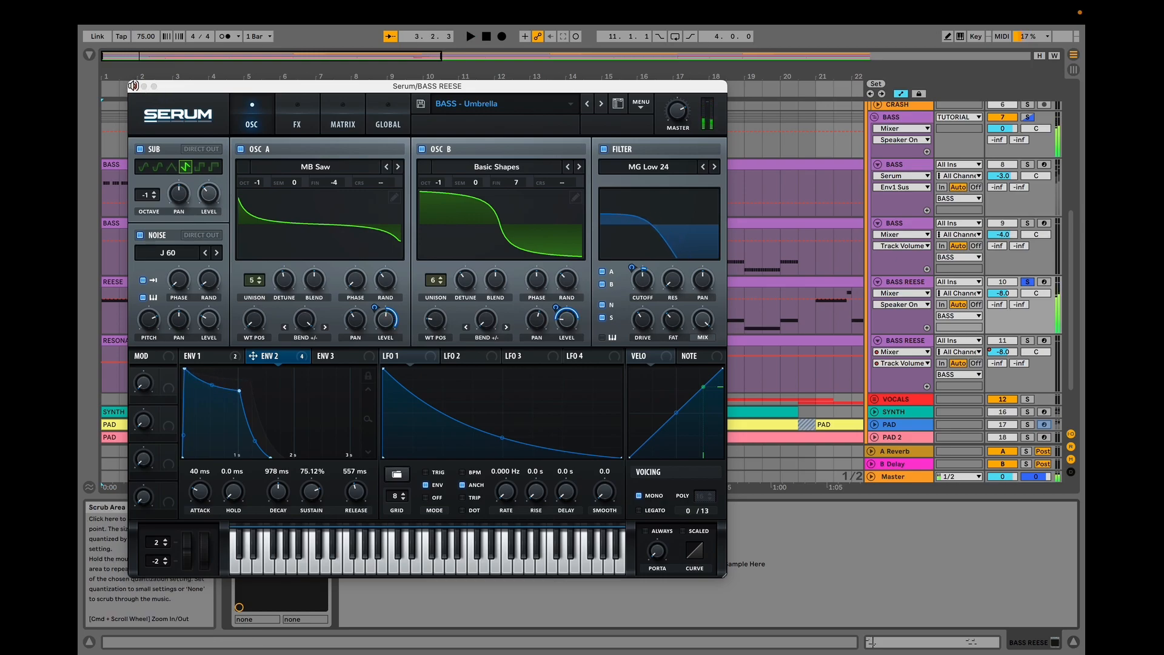
left_click(133, 86)
Solo the track 11 BASS REESE holding the RESONANCE clip and play it from bar 12.
scroll(559, 236, "right", 4)
scroll(559, 235, "down", 1)
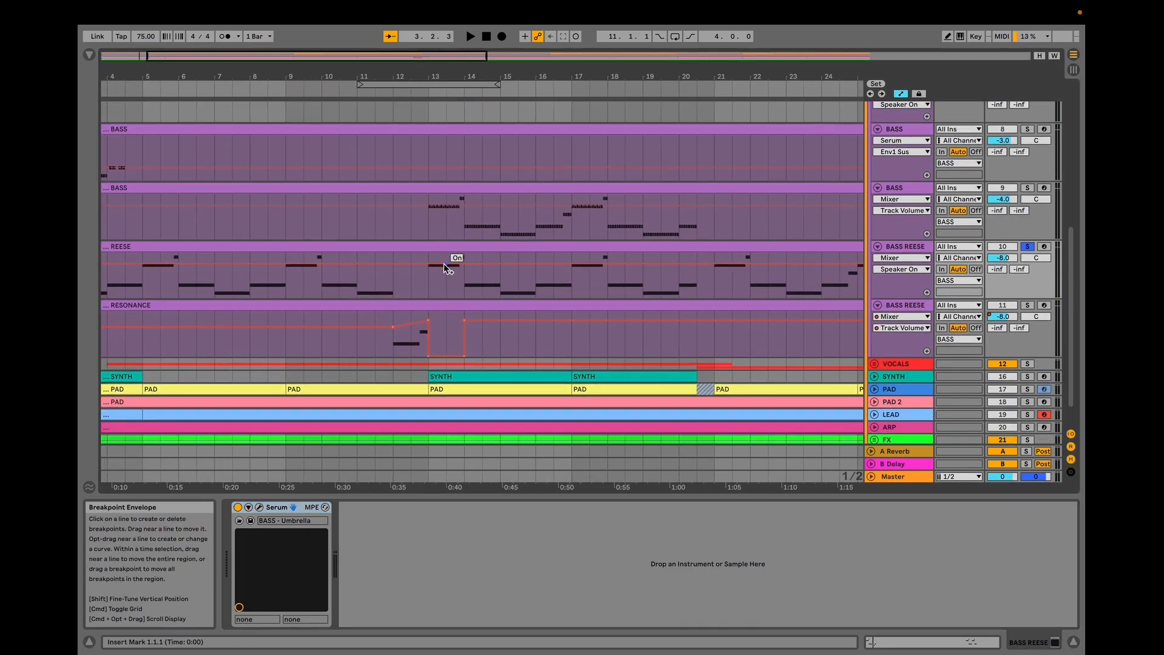
scroll(436, 279, "down", 2)
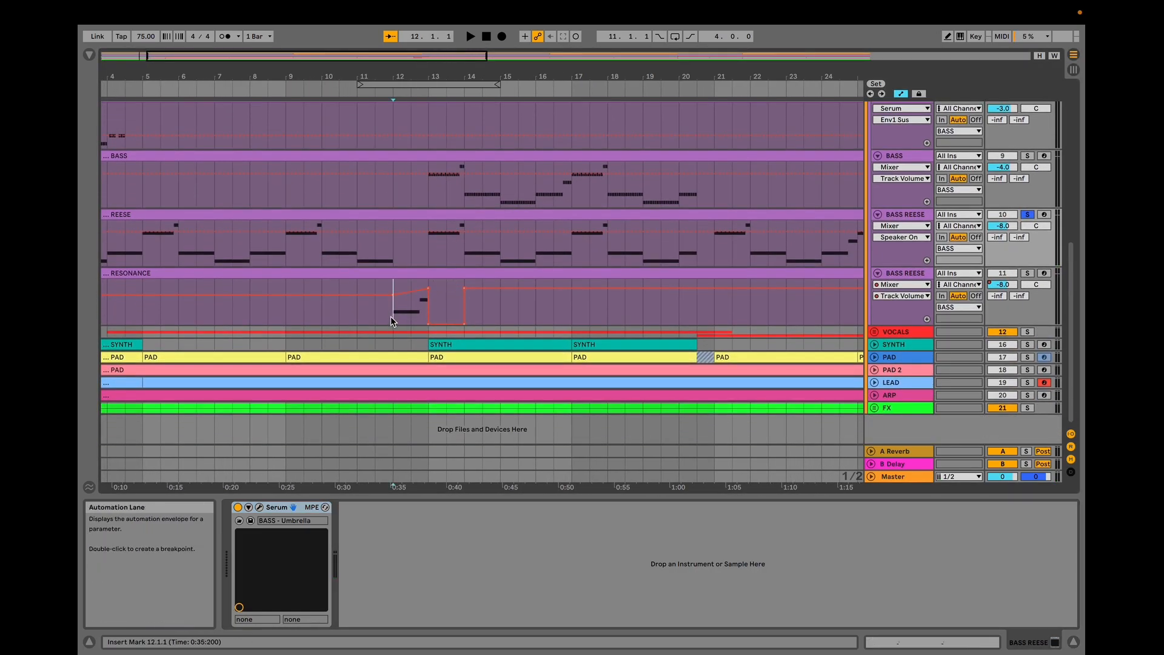
left_click(1027, 273)
key("space")
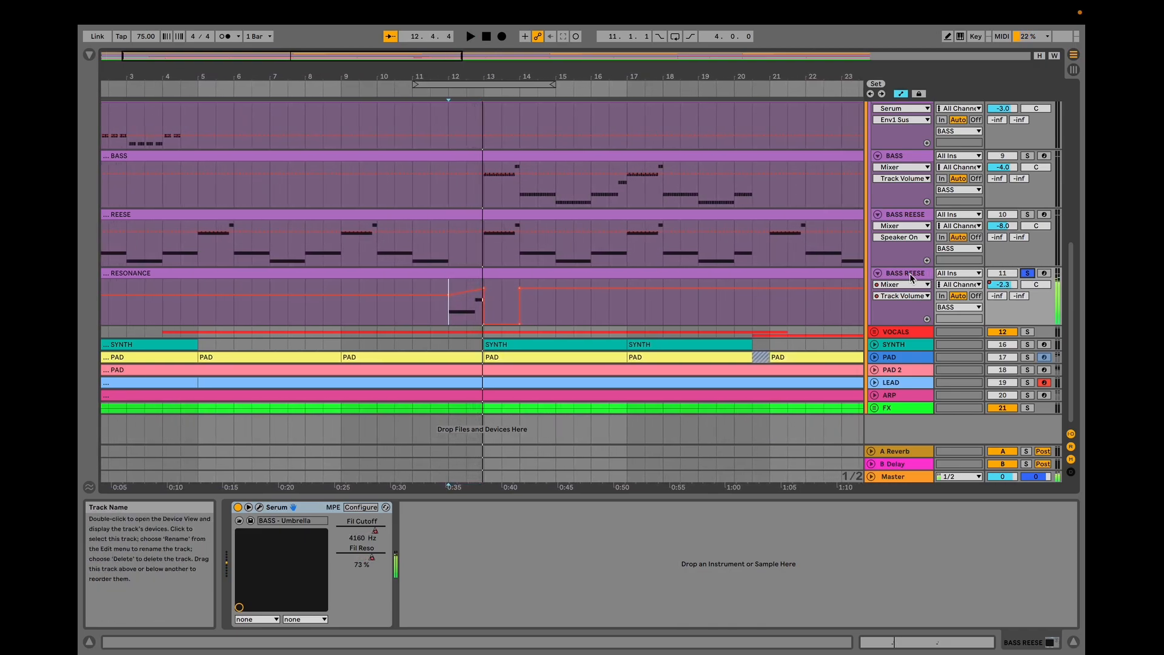
Examine the filter resonance and Env 2 modulation in the track 11 BASS REESE's Serum, play it from bar 12, and close Serum.
left_click(260, 507)
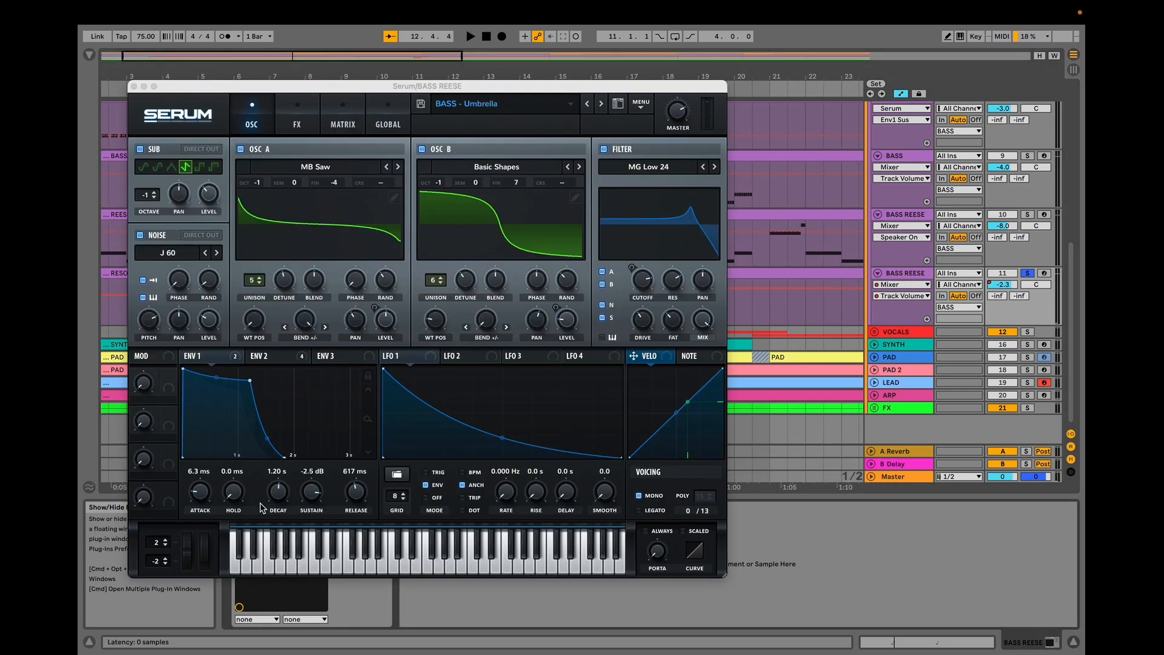
left_click(675, 285)
left_click(284, 359)
key("space")
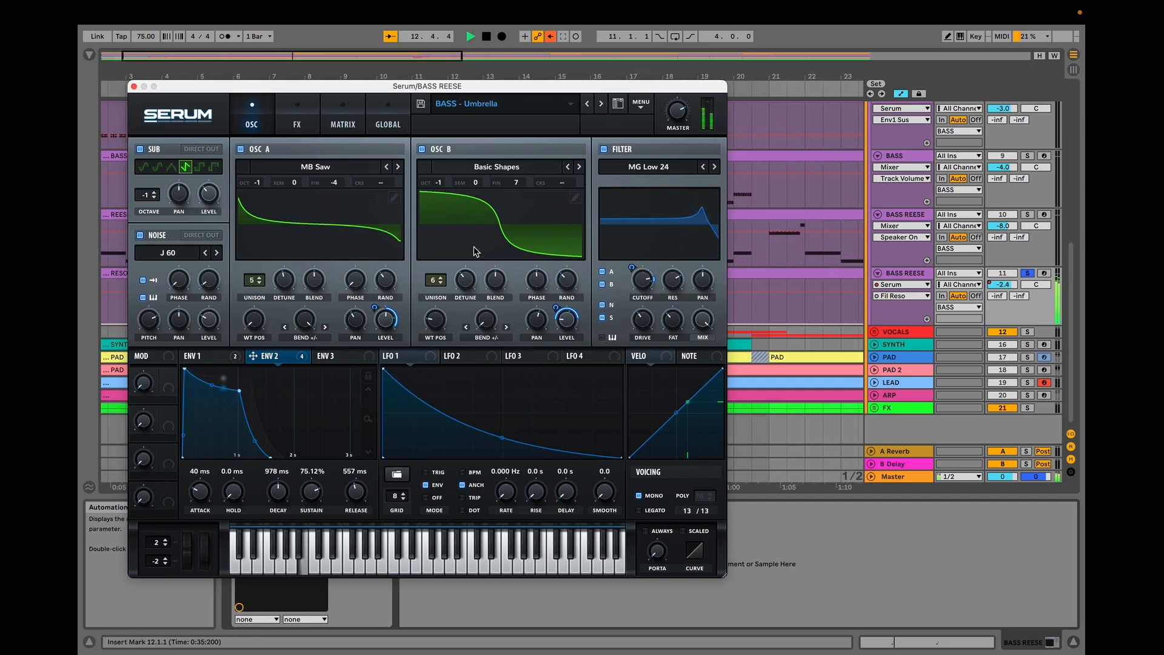
key("space")
key("super+w")
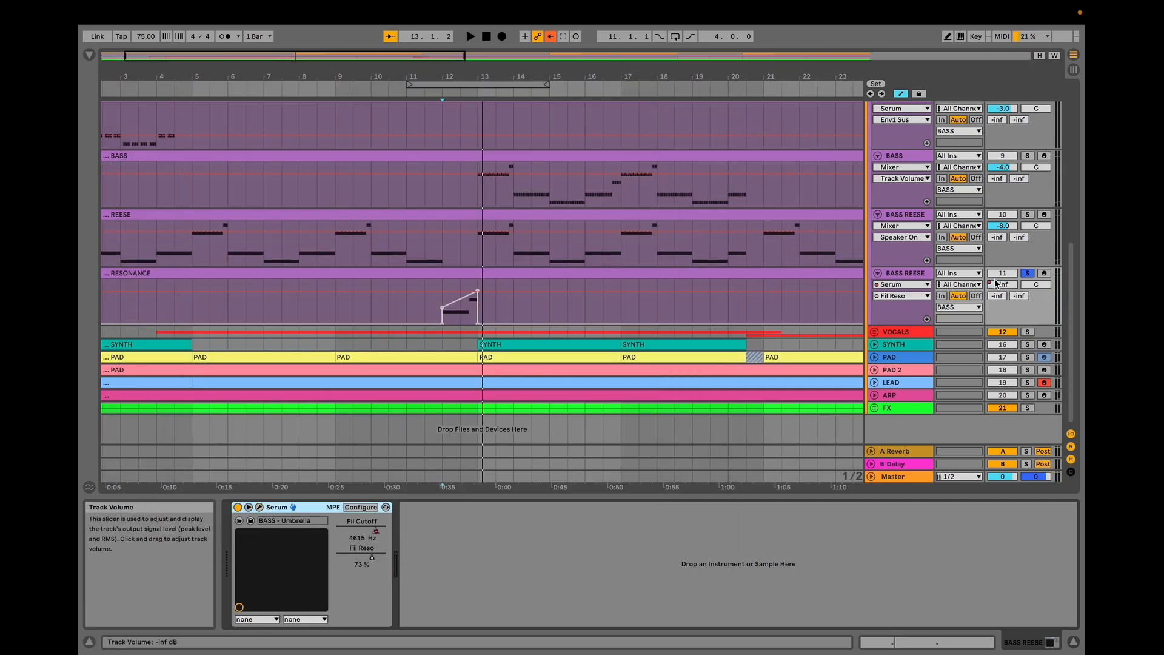
Re-enable the overridden automation, collapse the BASS group, and play the SYNTH track in solo from bar 13.
left_click(551, 36)
left_click_drag(1073, 304, 1073, 145)
left_click(871, 107)
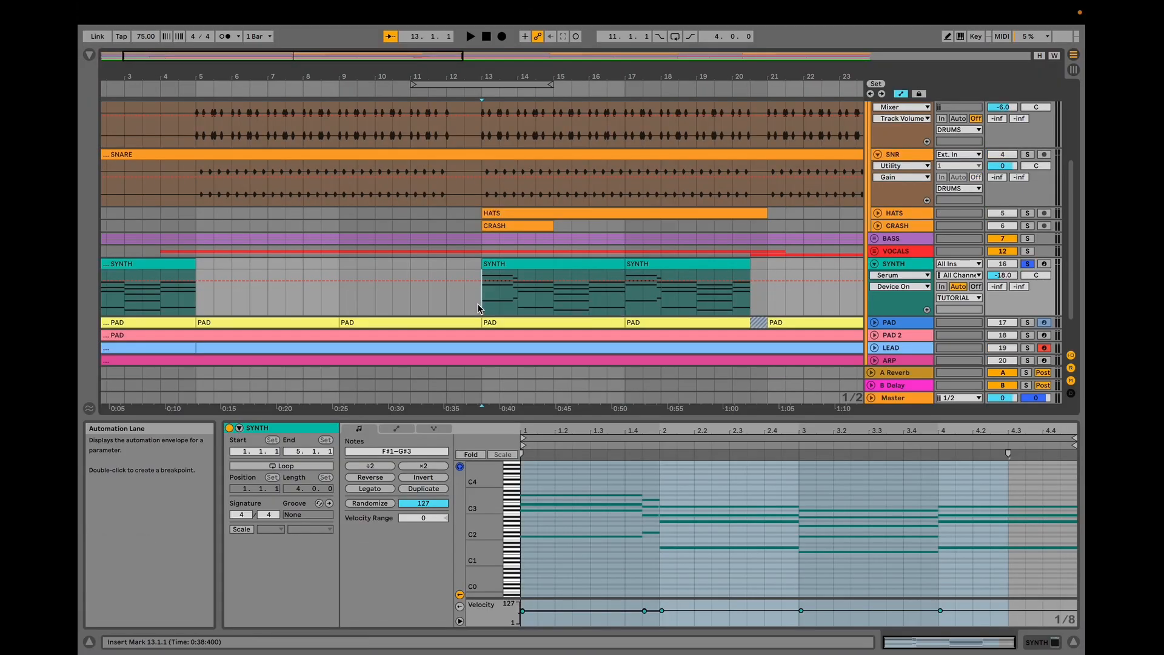
key("space")
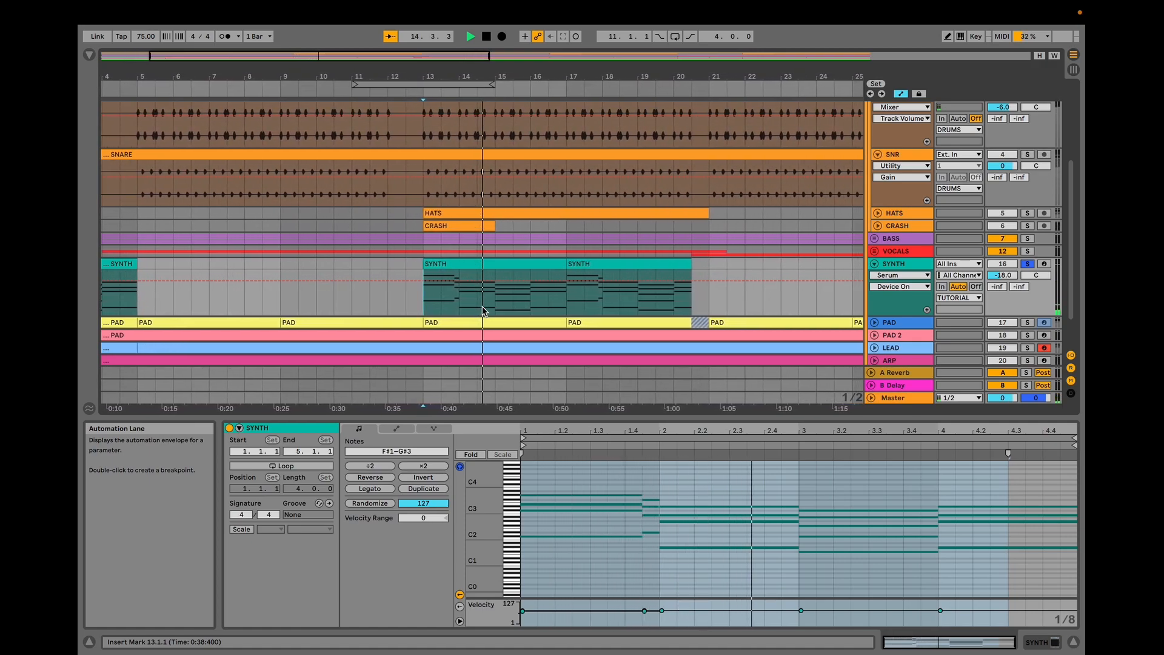
scroll(483, 309, "down", 2)
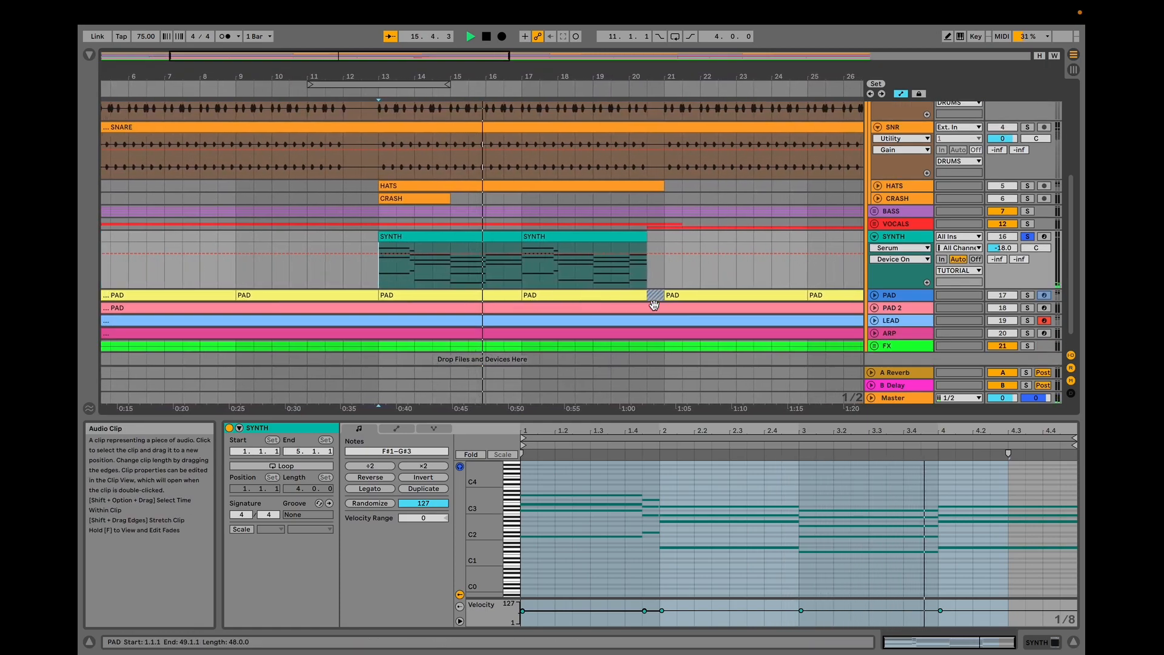
key("space")
Open the SYNTH track's Serum instrument and examine the modulation assigned to Env 1, the filter cutoff, LFO 2 and LFO 3.
double_click(898, 237)
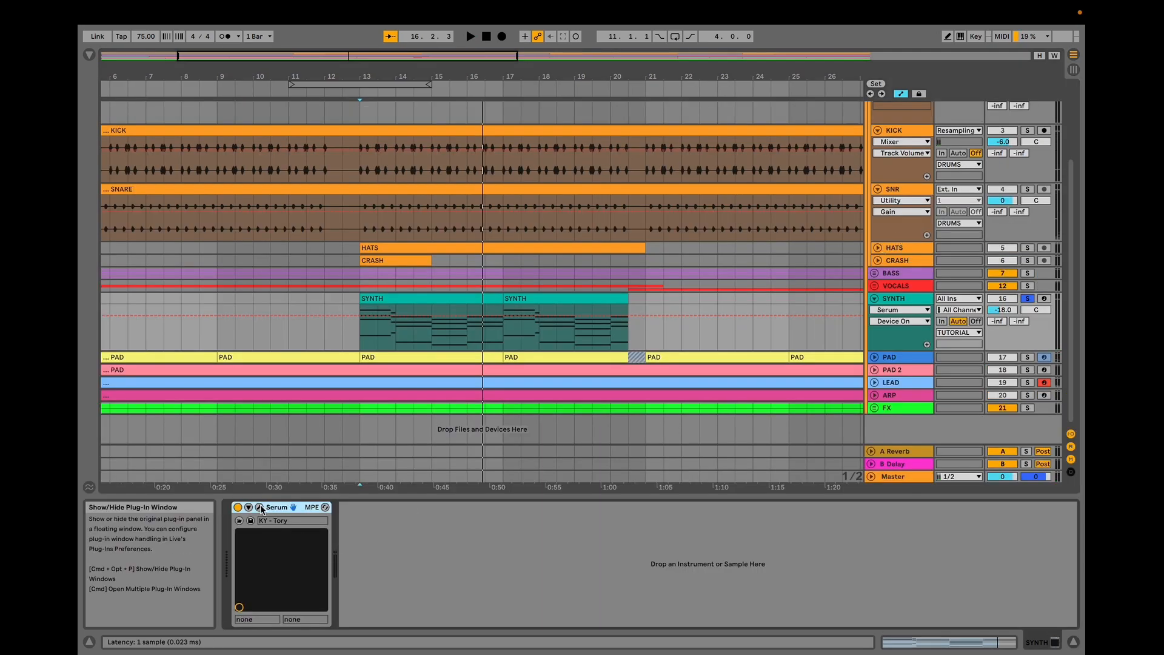
left_click(261, 508)
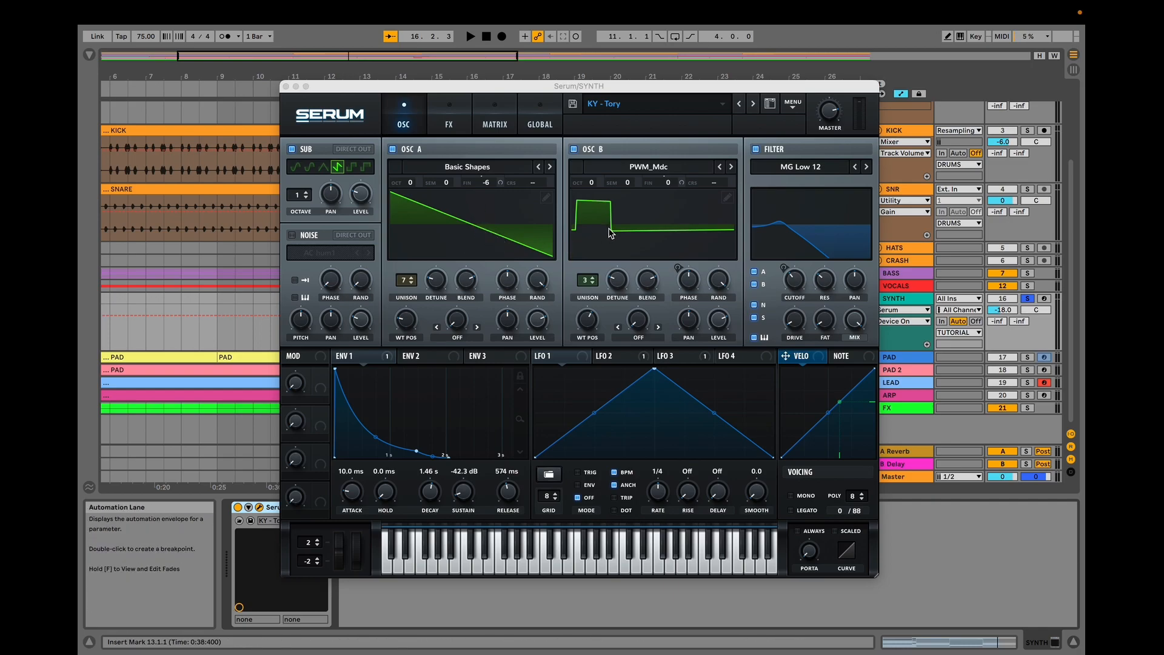
left_click(383, 363)
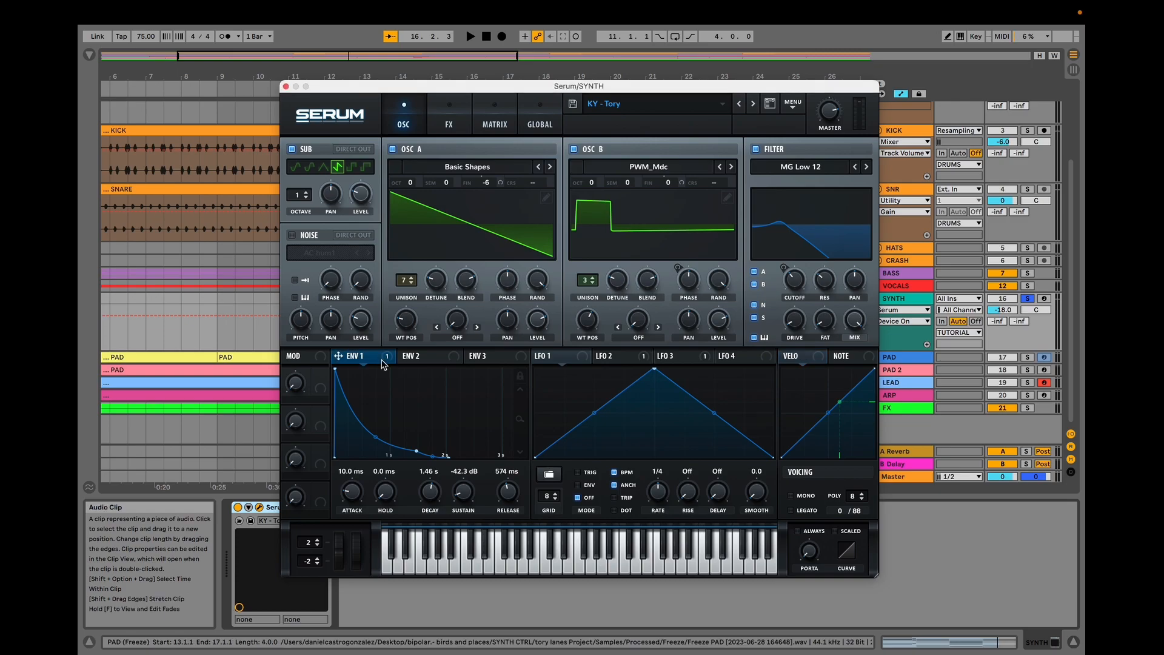
right_click(803, 286)
key("Escape")
left_click(613, 356)
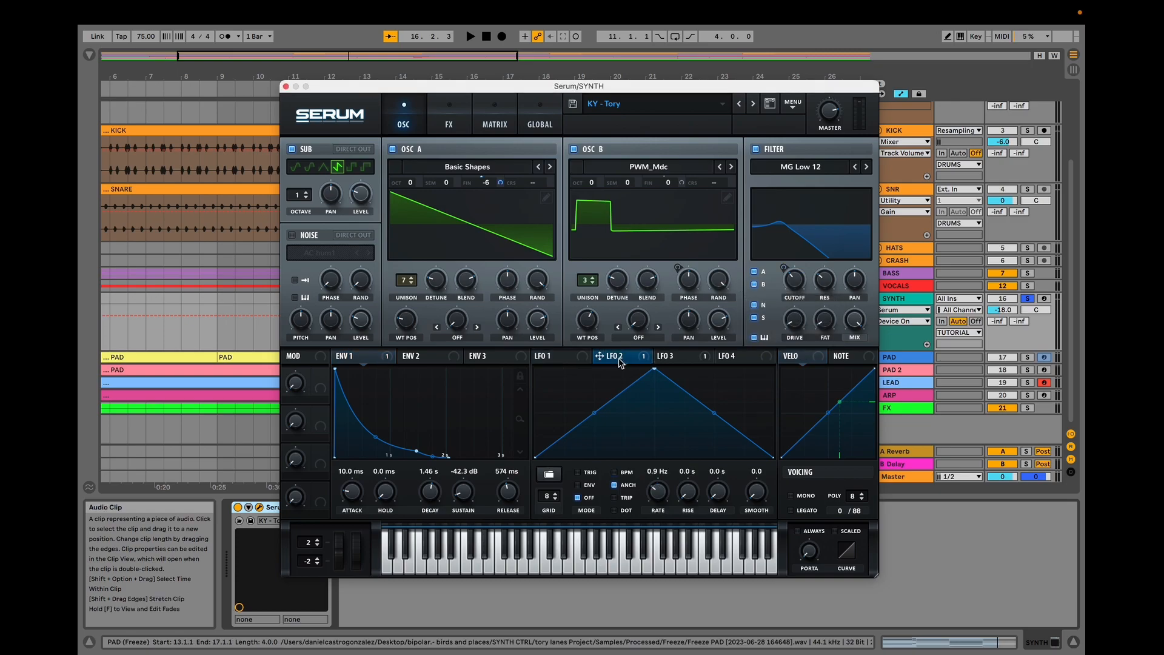
left_click(676, 358)
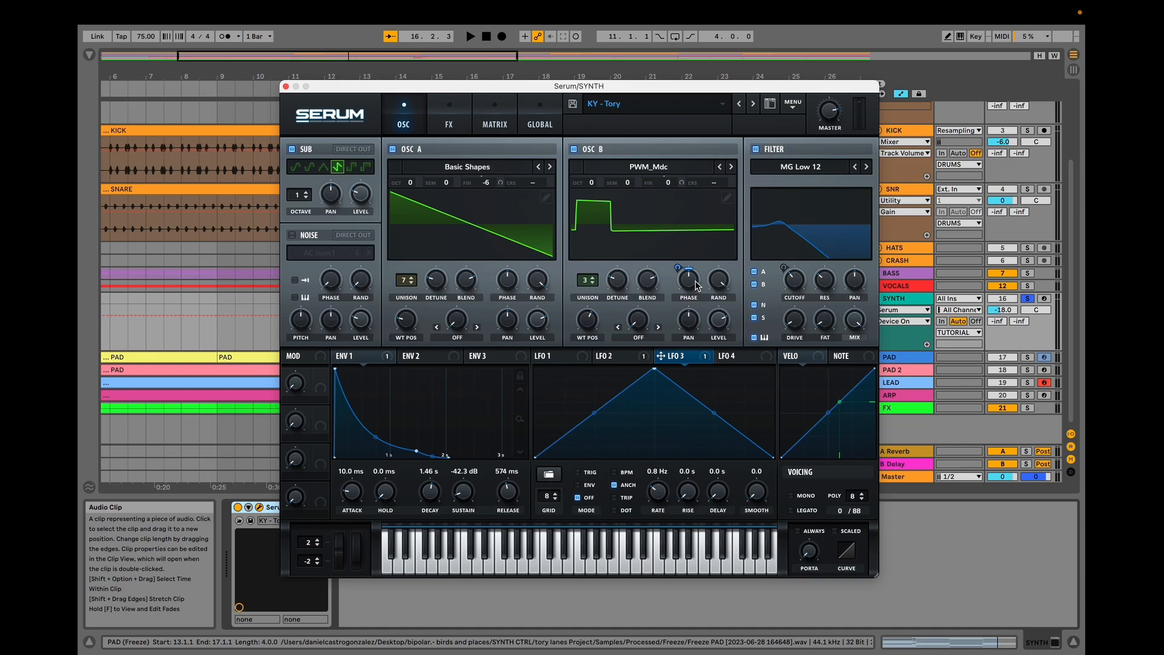
Review the synth's Serum effects, audition the sound with the Allpasses filter effect bypassed, re-enable it, and close Serum.
left_click(448, 118)
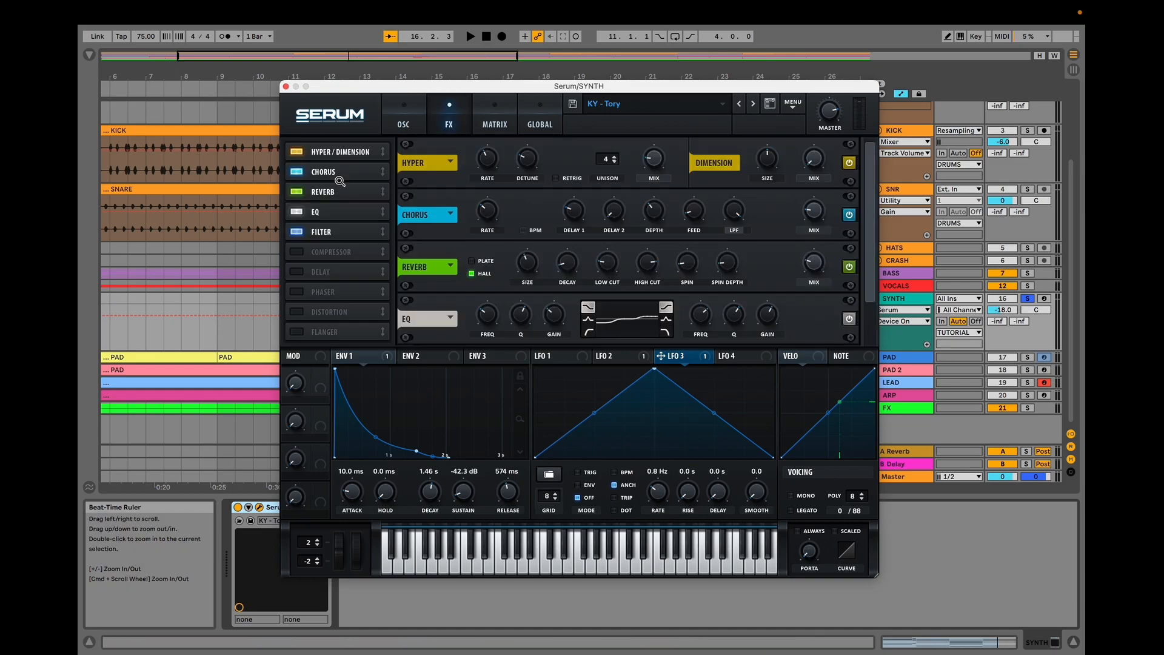
left_click(340, 212)
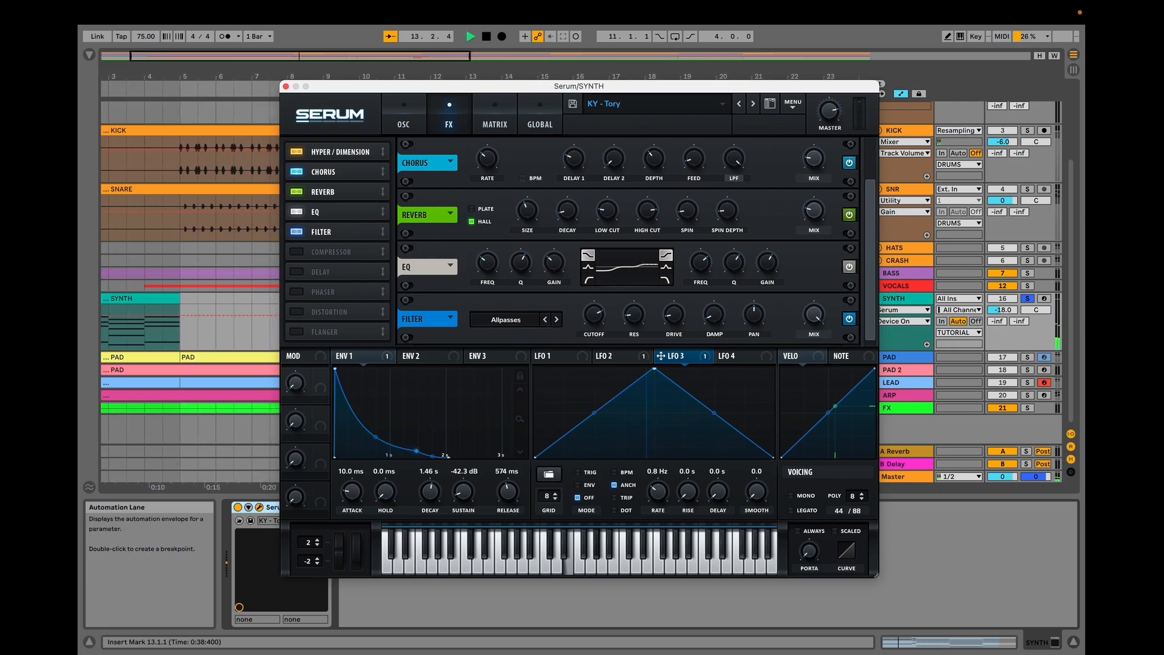
left_click(851, 323)
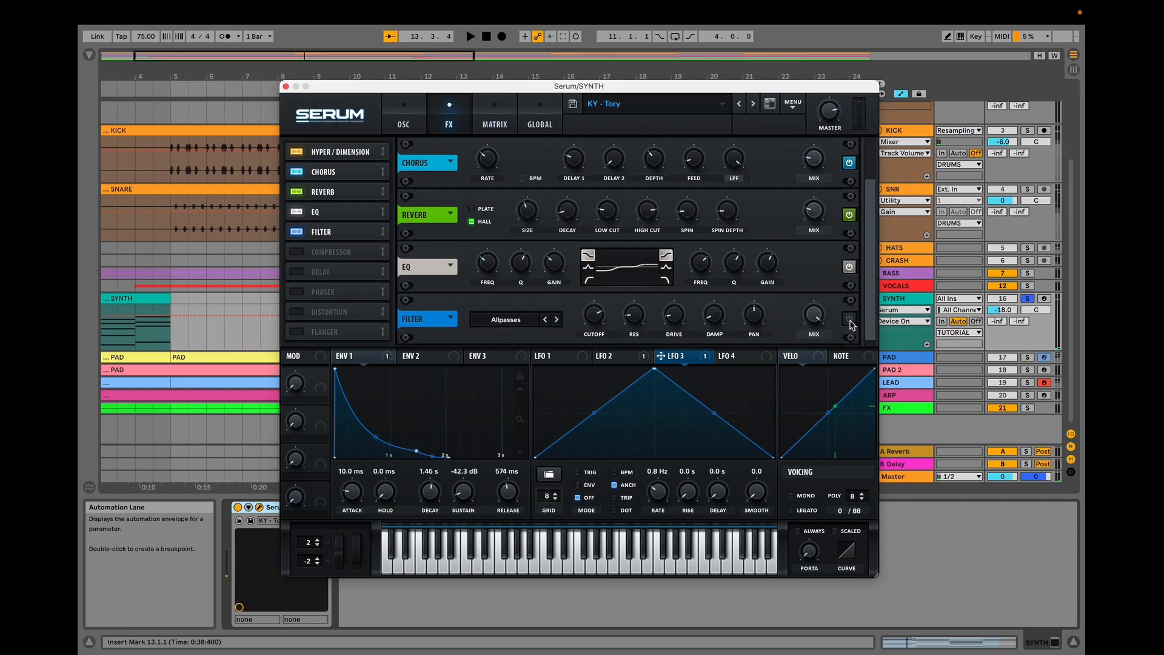
left_click(850, 322)
left_click(285, 86)
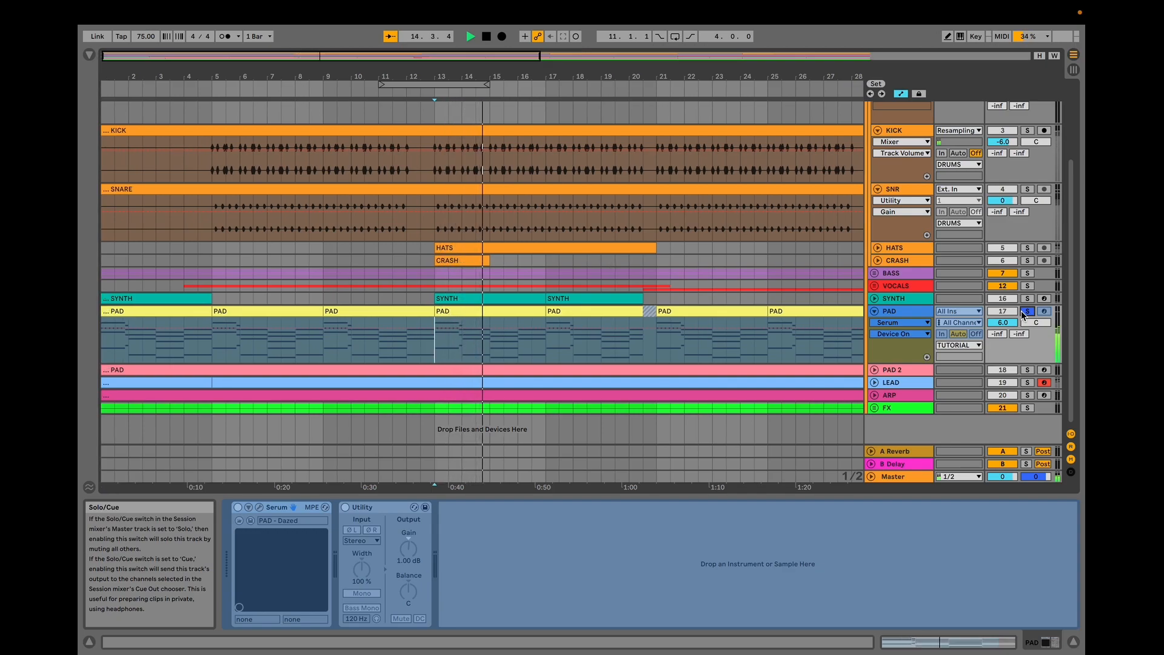
Unfreeze the soloed PAD track and stop its playback.
right_click(906, 312)
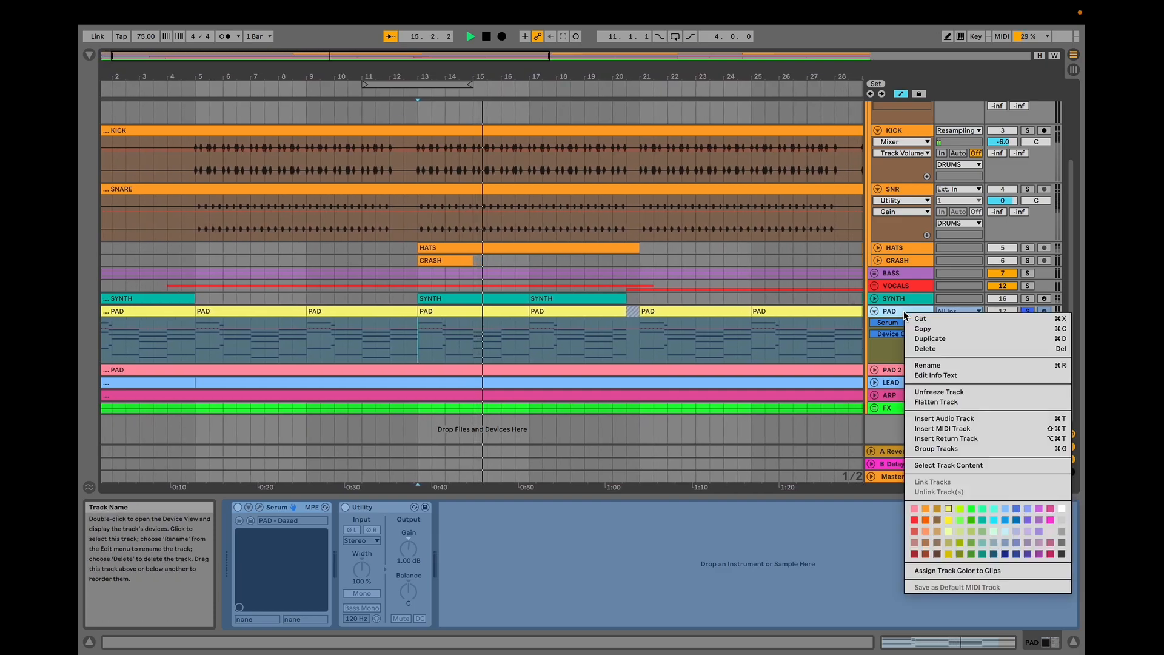
left_click(939, 390)
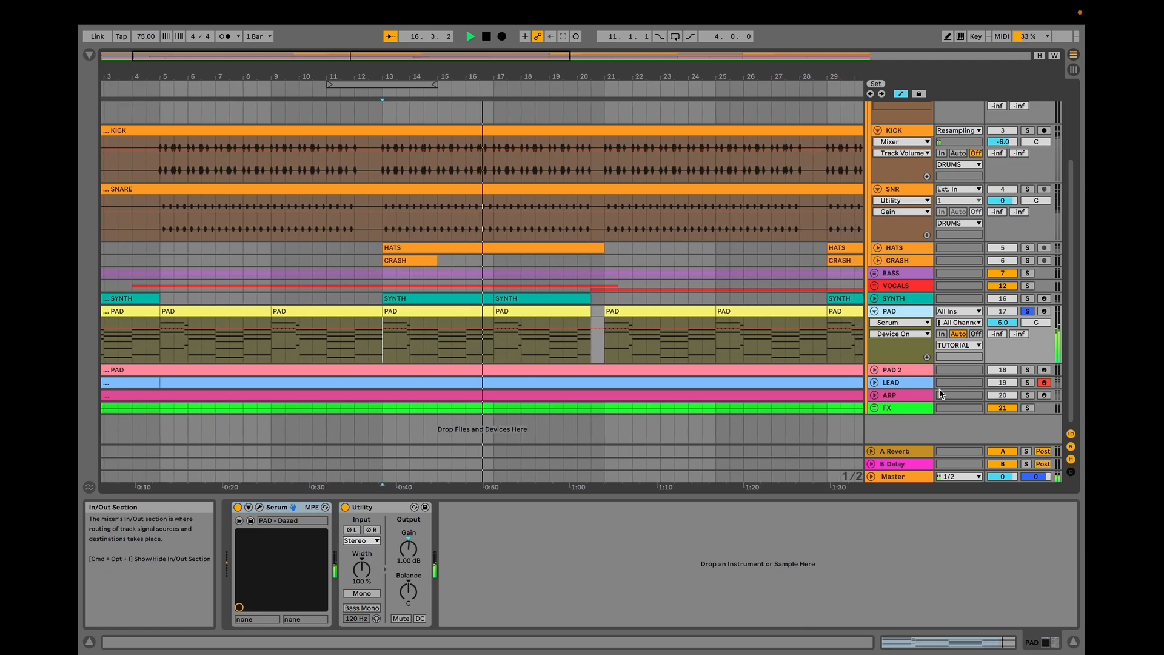
key("space")
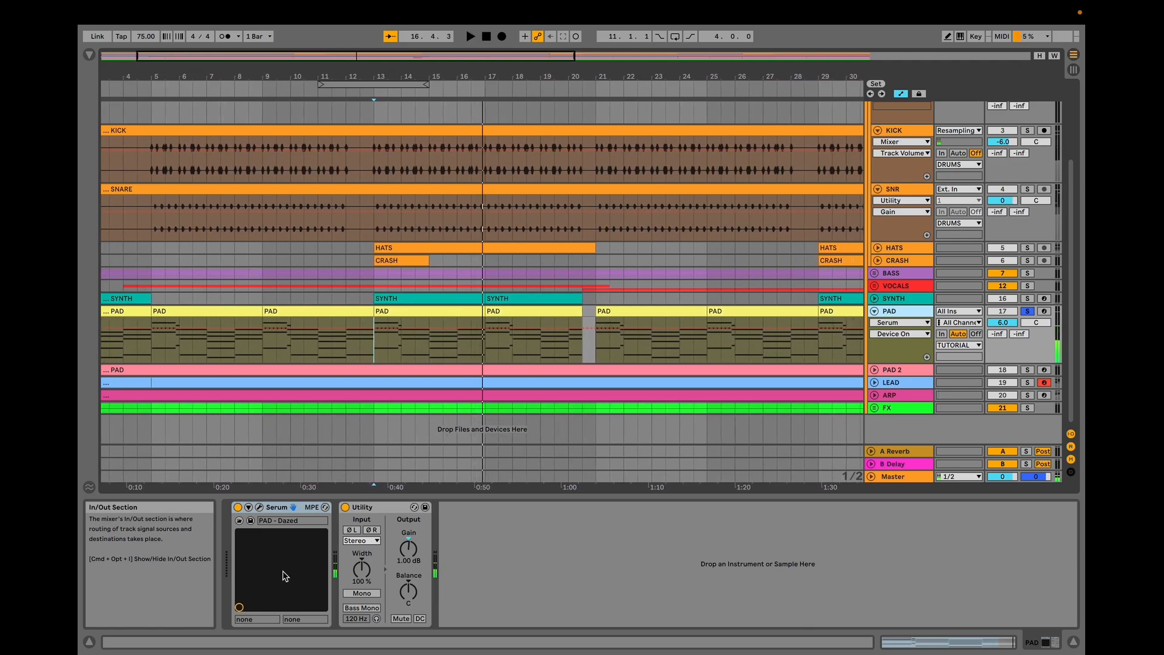
Open the PAD track's Serum instrument, examine its filter cutoff, and play the pad from bar 13.
left_click(259, 508)
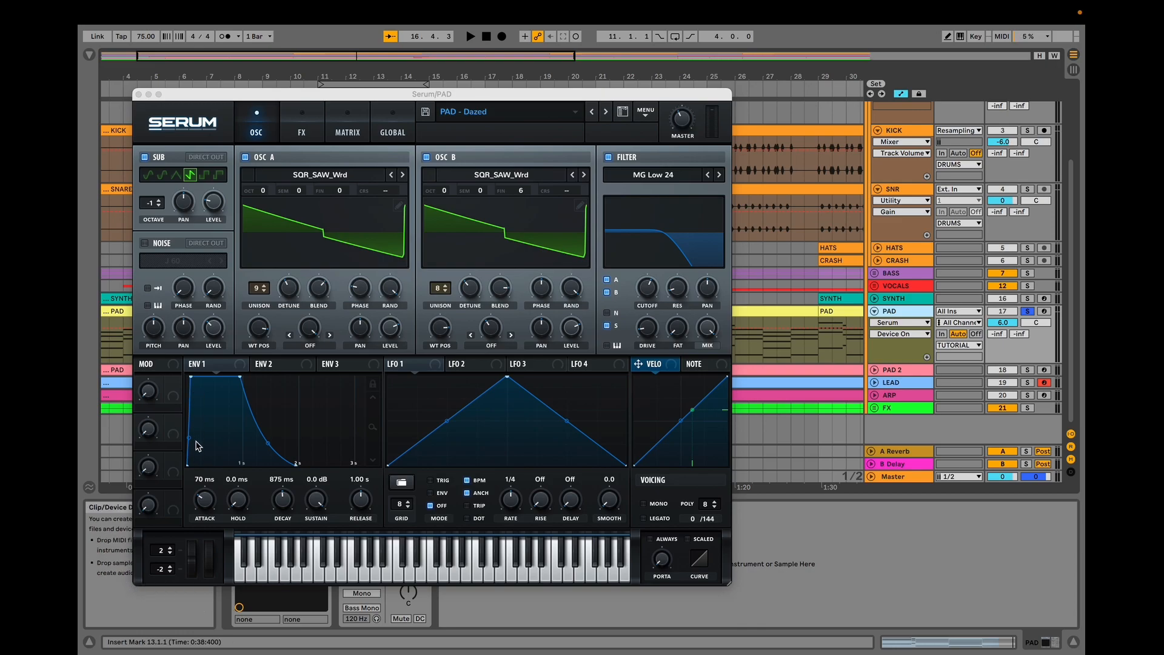
left_click(653, 299)
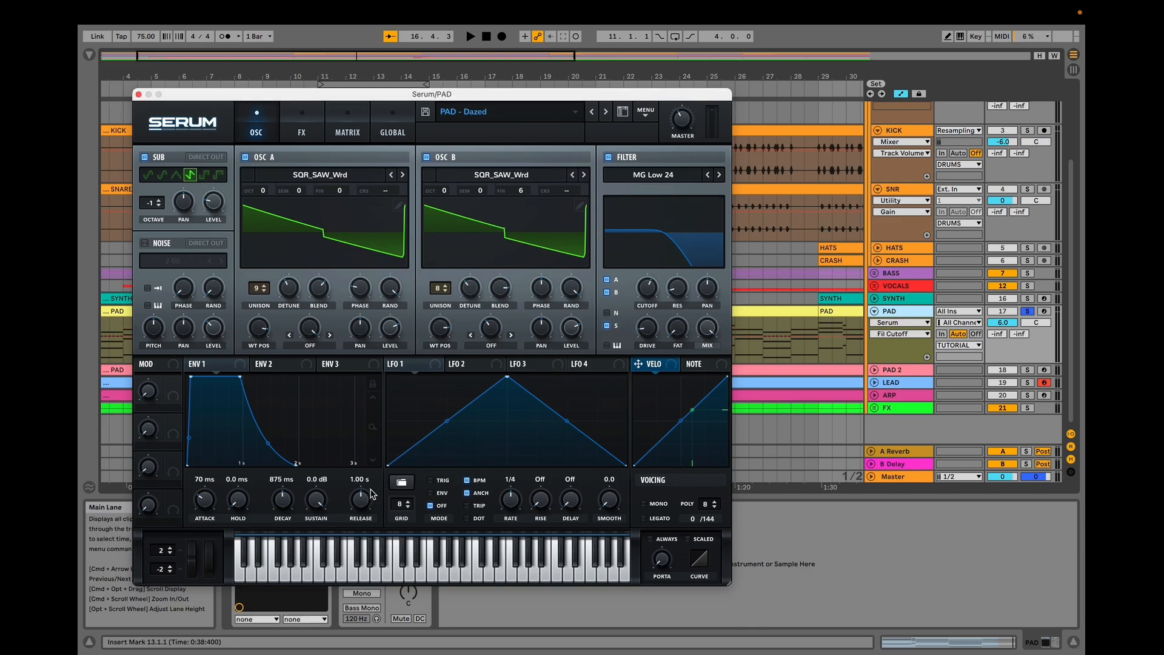
key("space")
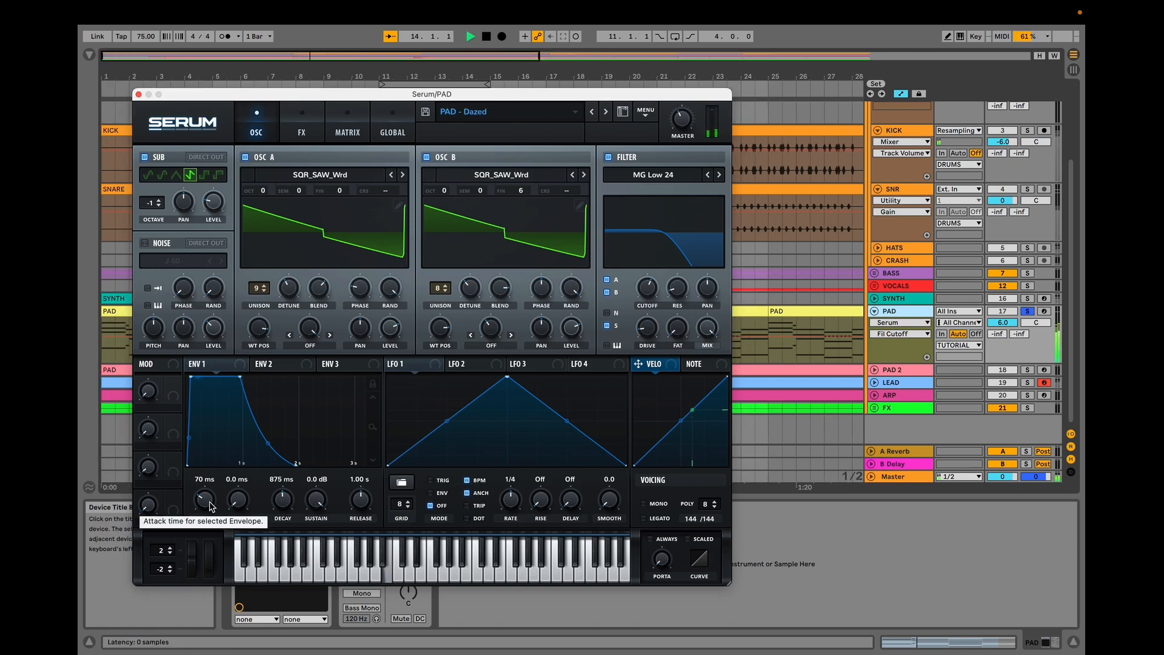
key("space")
Set the pad's Env 1 attack to 0 ms, play it for comparison, and raise the attack to 177 ms.
left_click_drag(211, 503, 197, 531)
key("space")
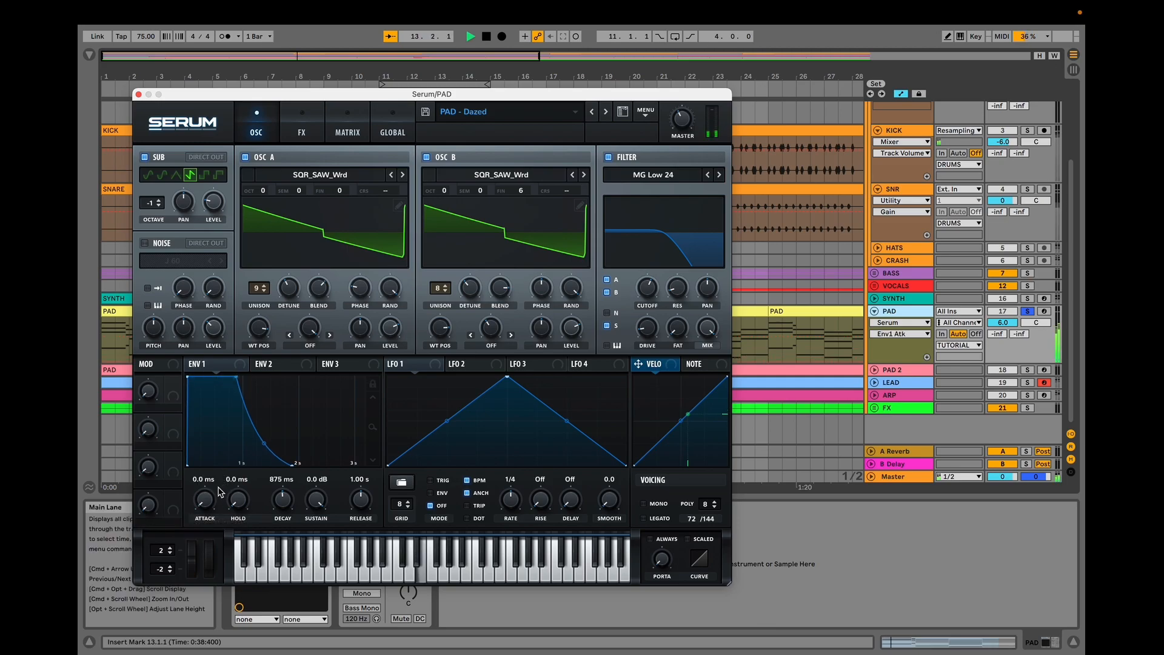
left_click_drag(207, 503, 217, 458)
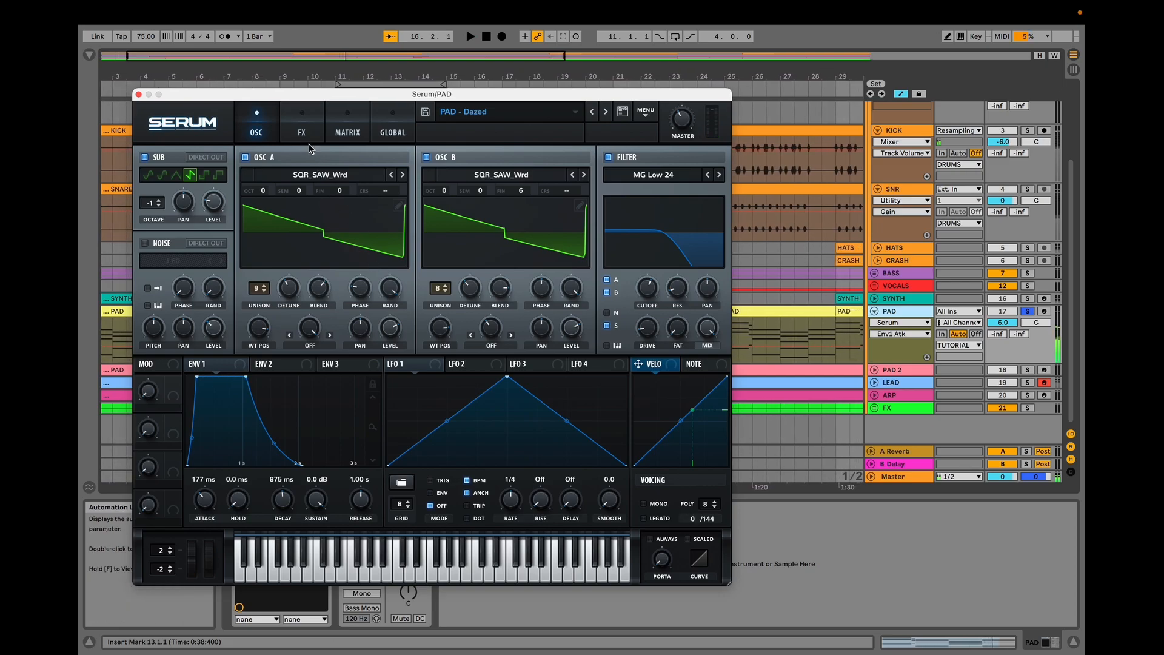
Review the pad's Hyper/Dimension, Chorus, EQ and Reverb effects, return to the oscillators, and play the pad from bar 13.
left_click(301, 130)
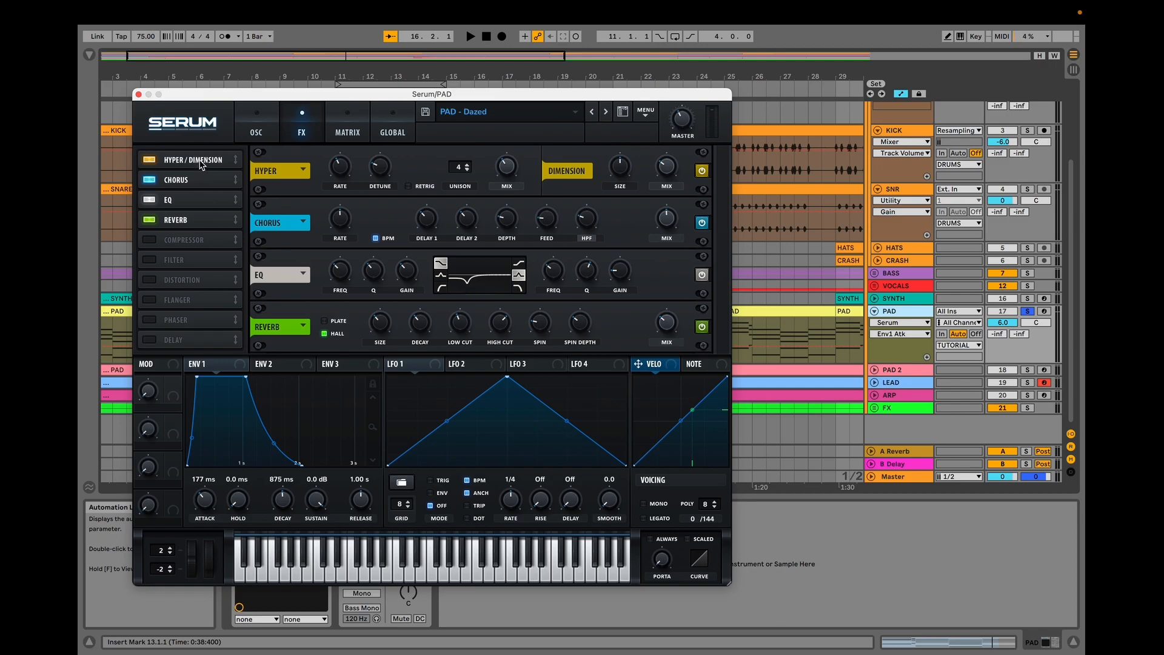
left_click(257, 134)
key("space")
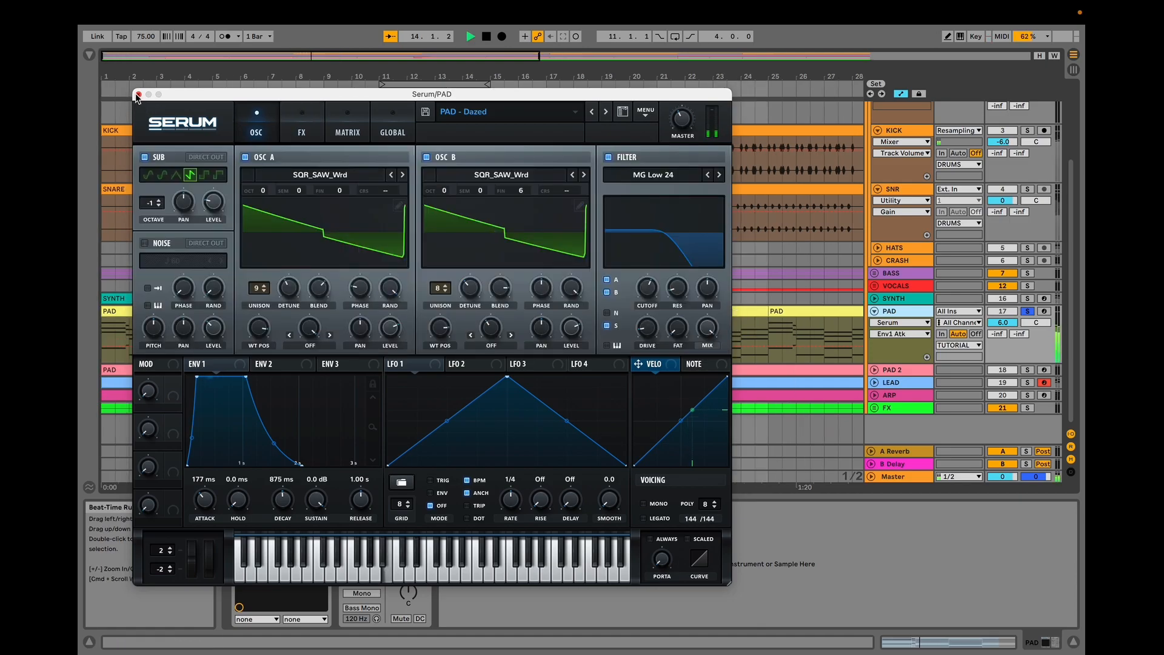
Examine the unison and detune settings of both pad oscillators during playback, close Serum, and stop the pad.
left_click(258, 289)
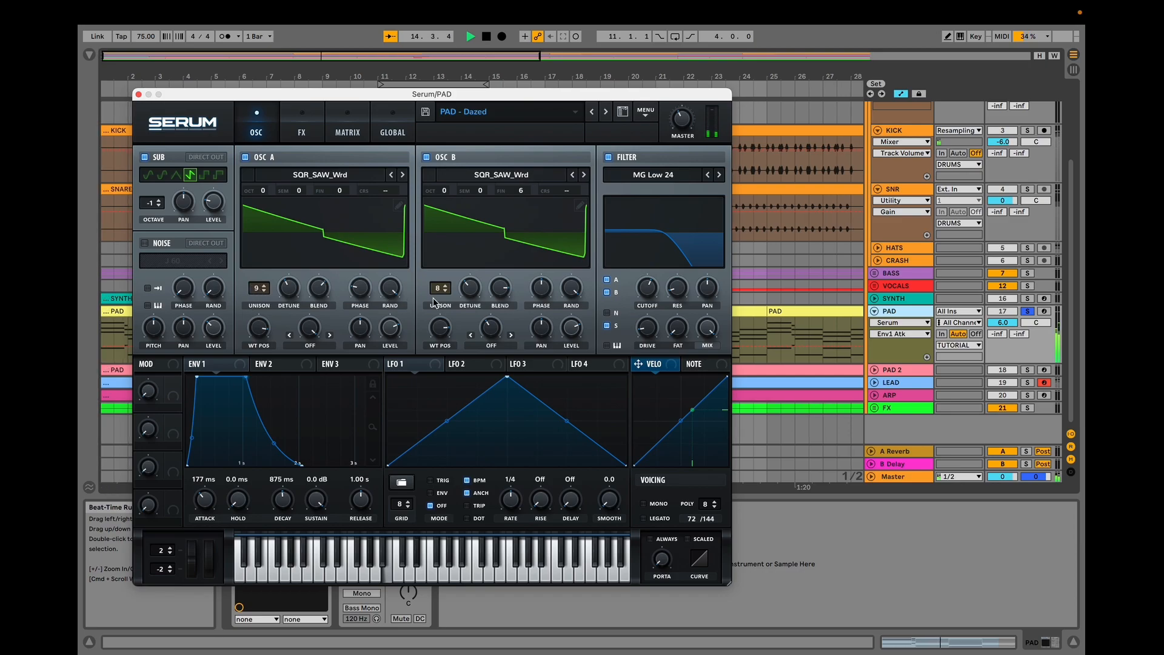
left_click(478, 294)
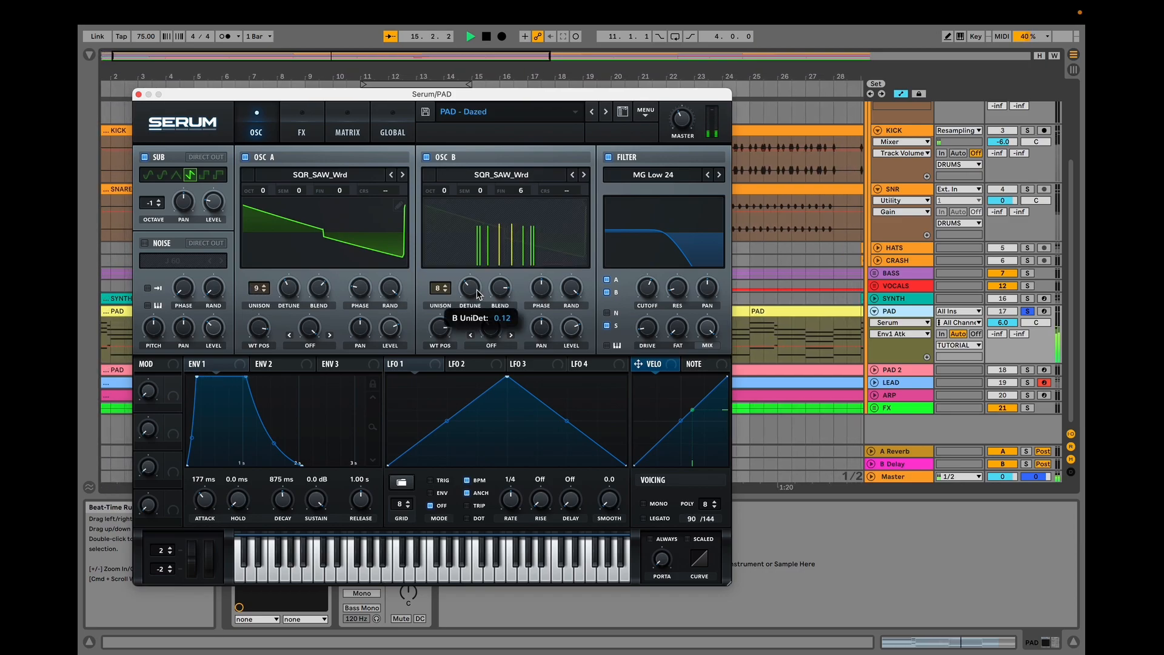
left_click(289, 295)
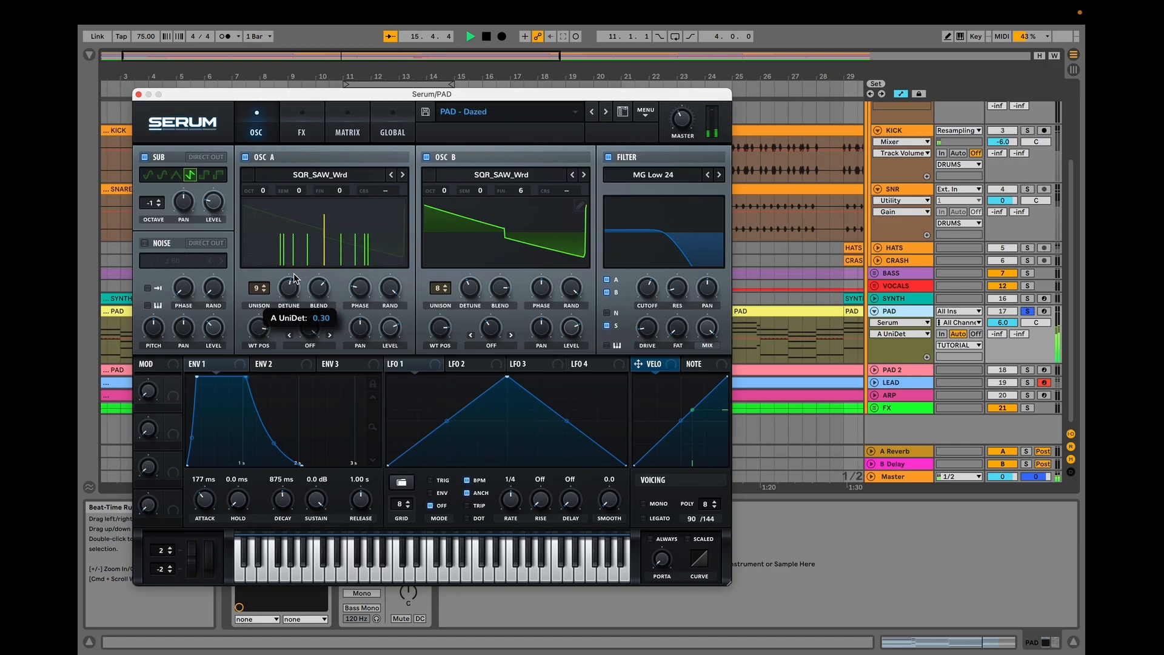
left_click(138, 94)
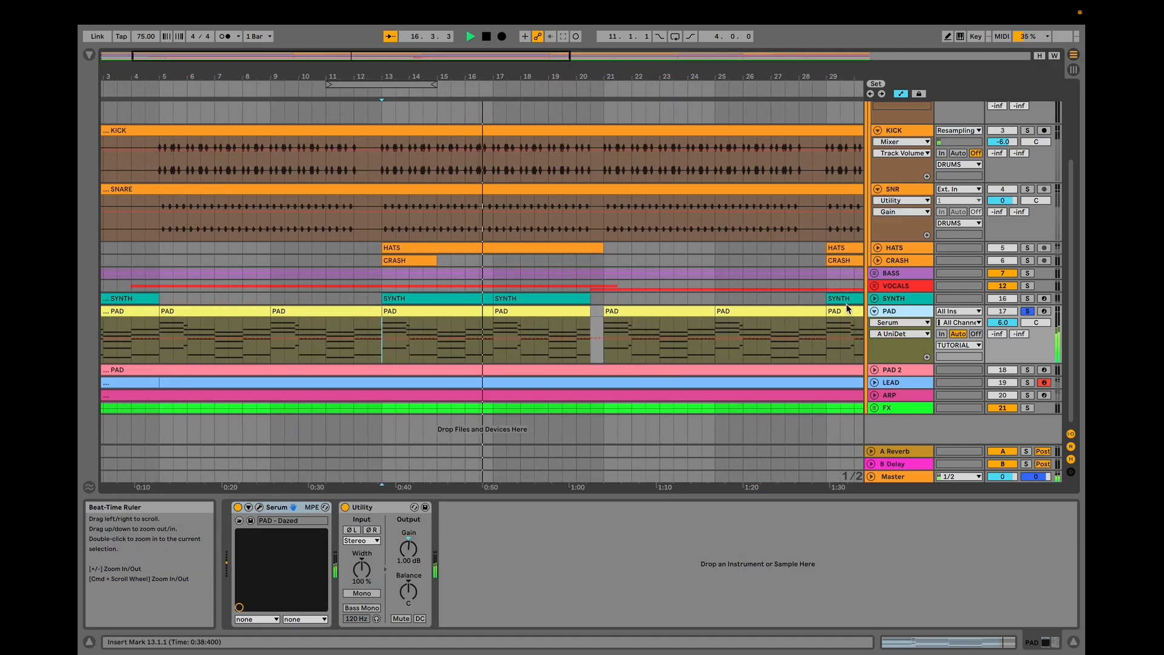
key("space")
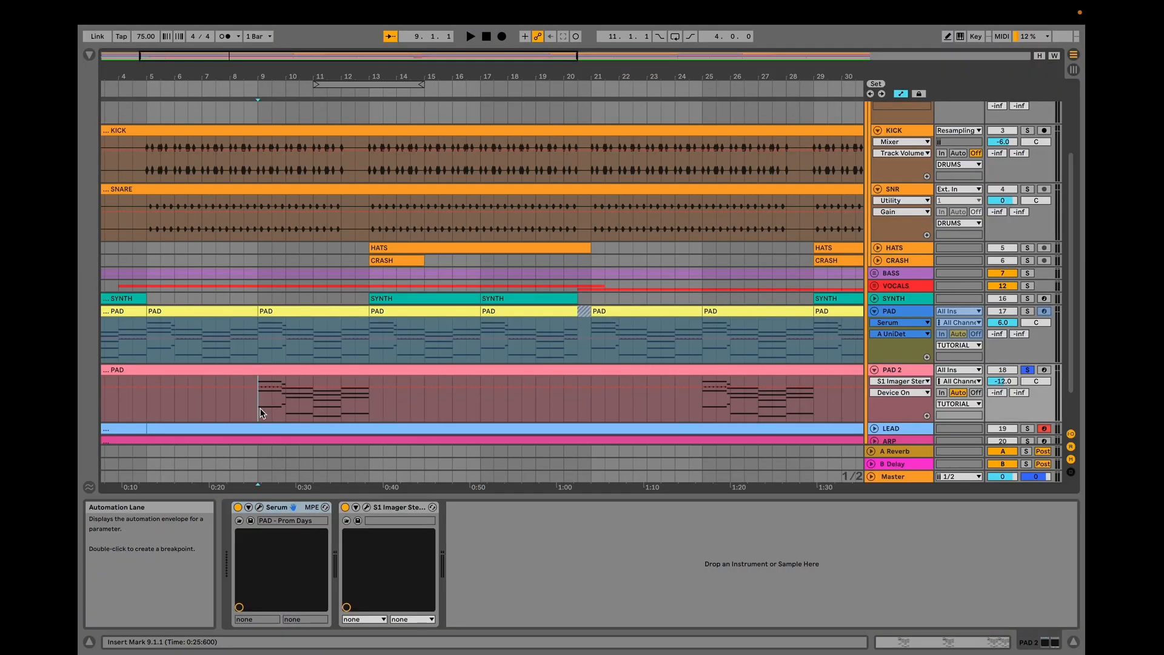
Play the soloed PAD 2 from bar 9 and examine Env 1's modulation of oscillator A's detune in its Serum instrument.
key("space")
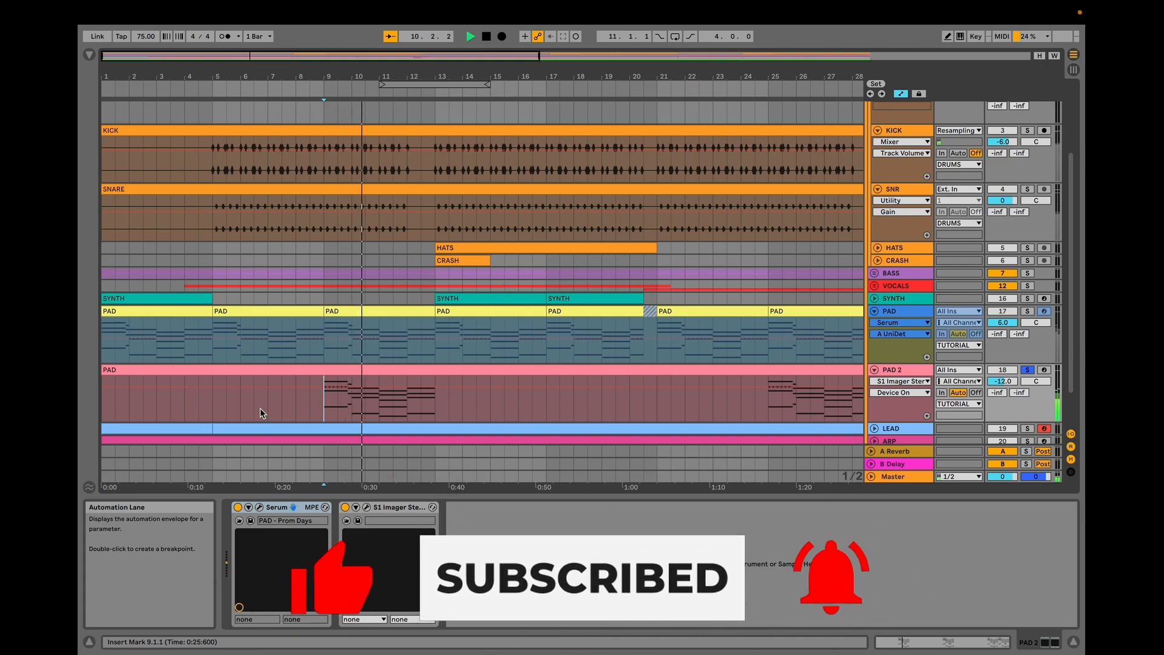
key("space")
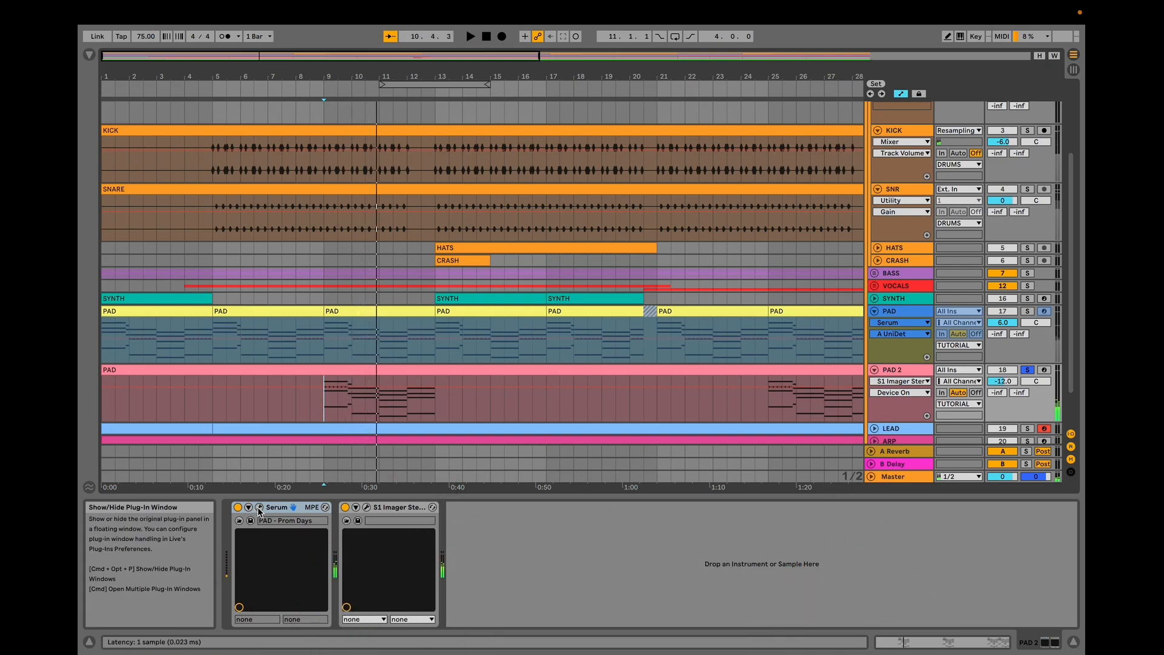
left_click(259, 508)
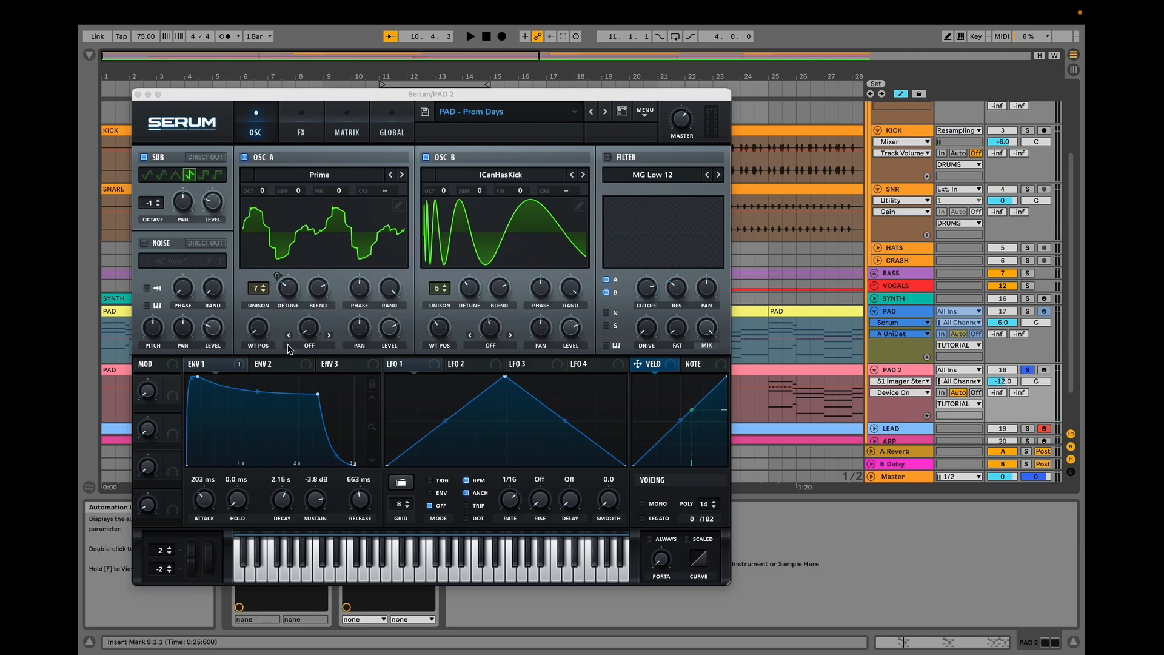
left_click(239, 369)
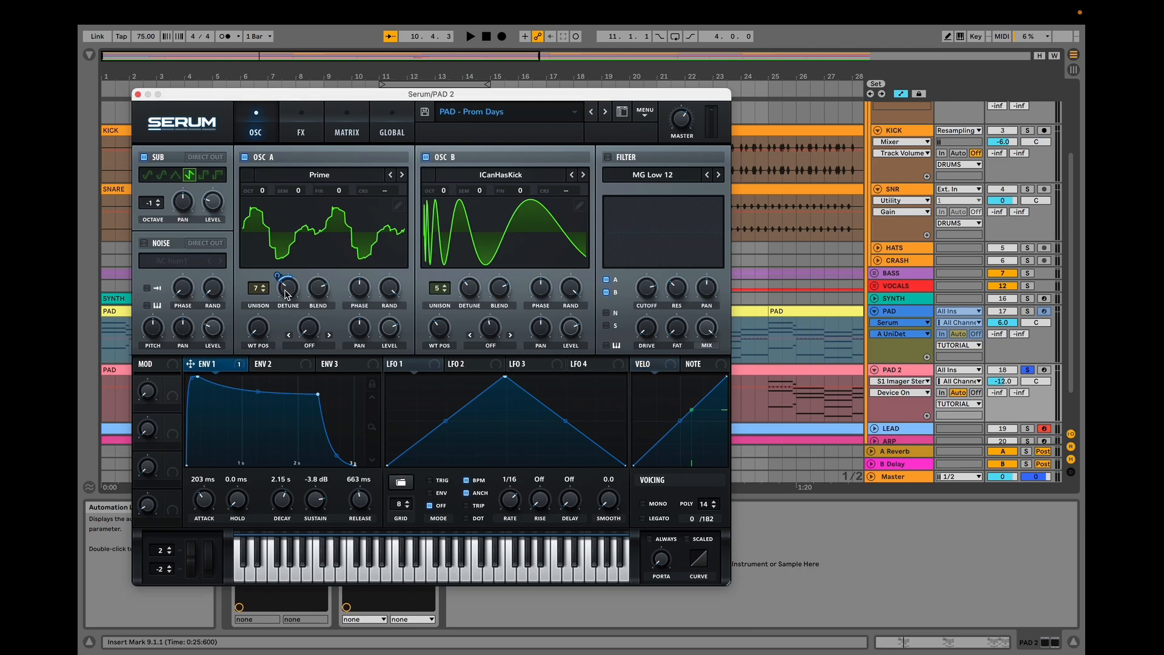
key("space")
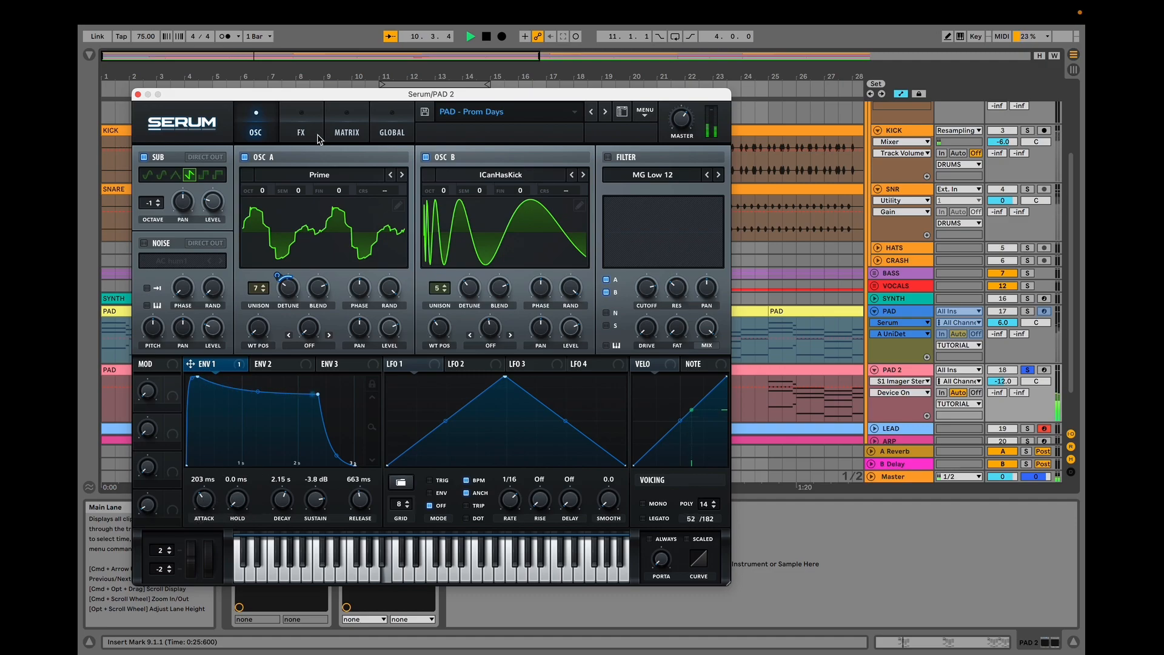
Review PAD 2's Serum effects, try the High 18 filter's cutoff at 156 Hz during playback, and close Serum from the oscillator view.
key("space")
left_click(302, 128)
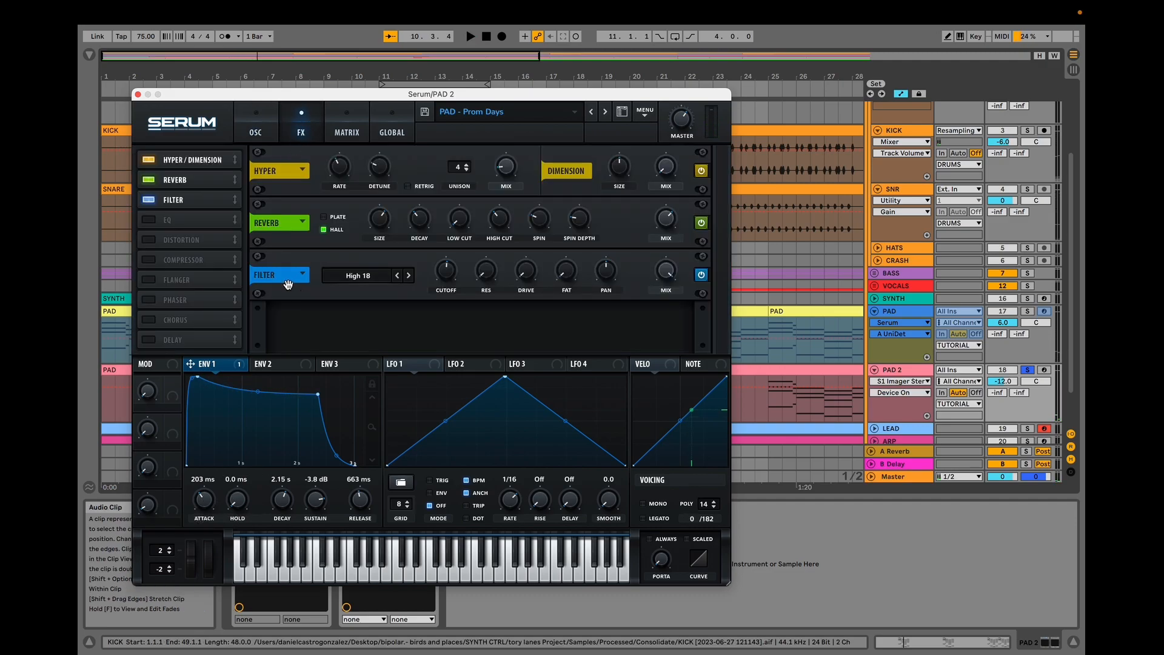
left_click(450, 273)
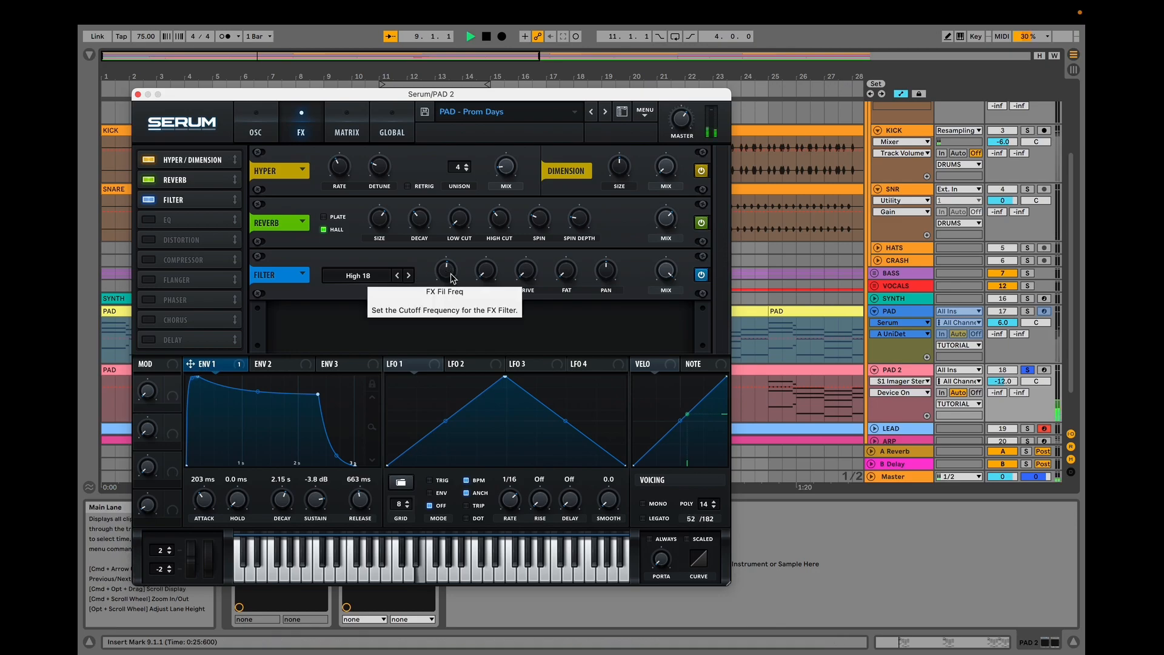
key("space")
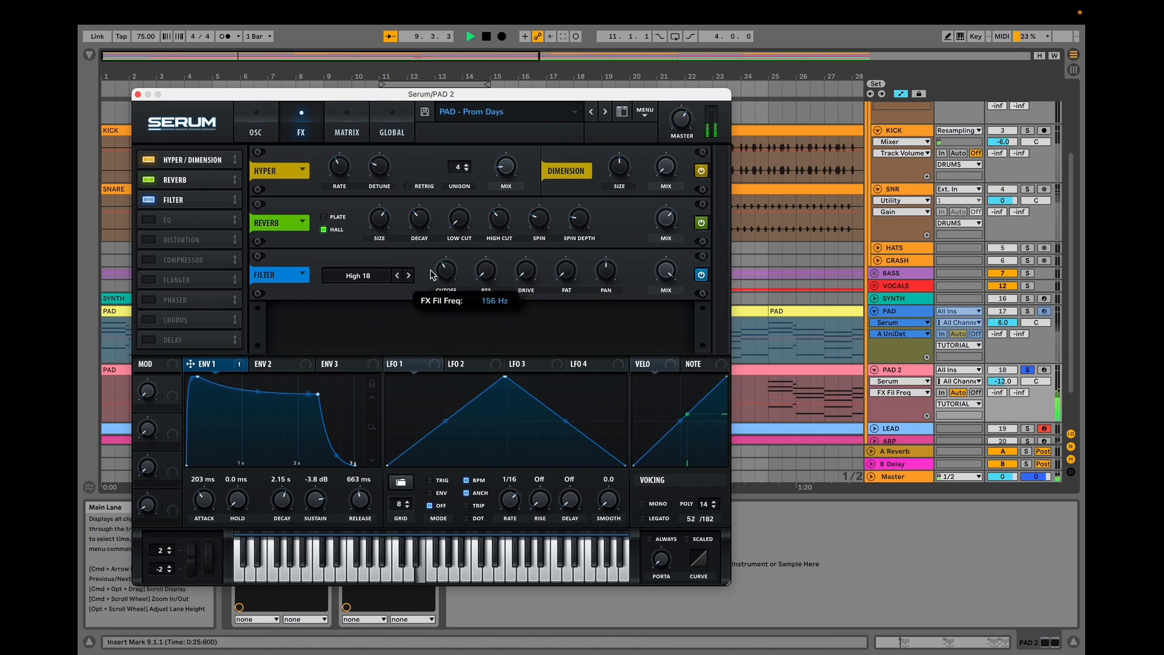
left_click(265, 137)
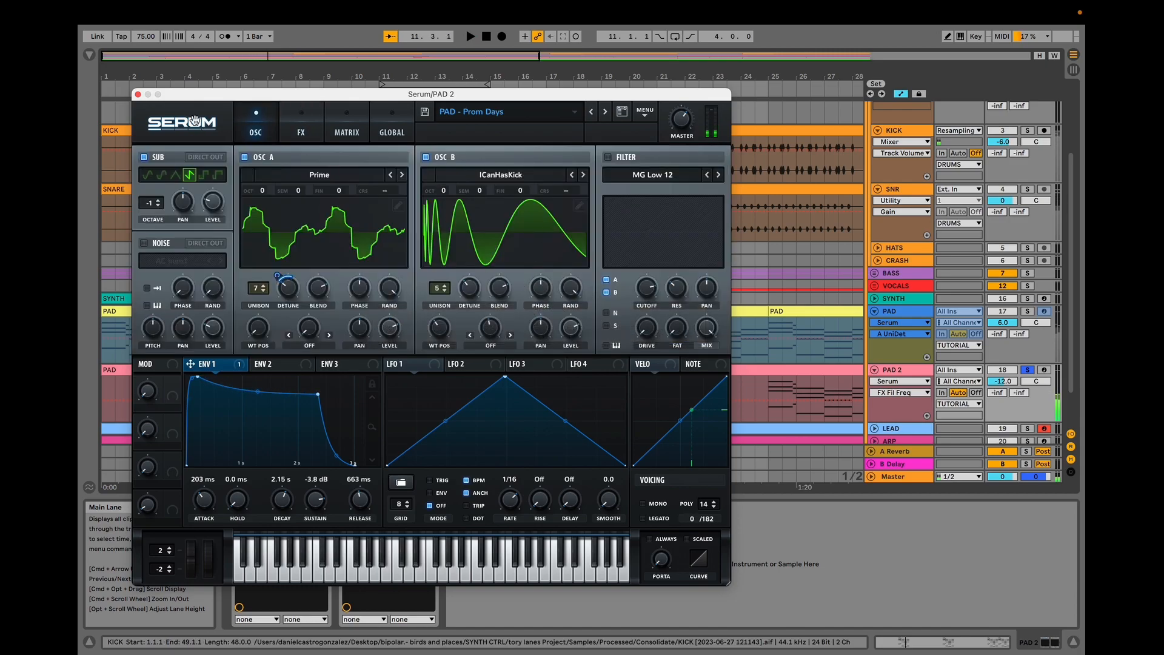
left_click(137, 94)
Solo the LEAD track and play it from bar 13.
left_click(441, 392)
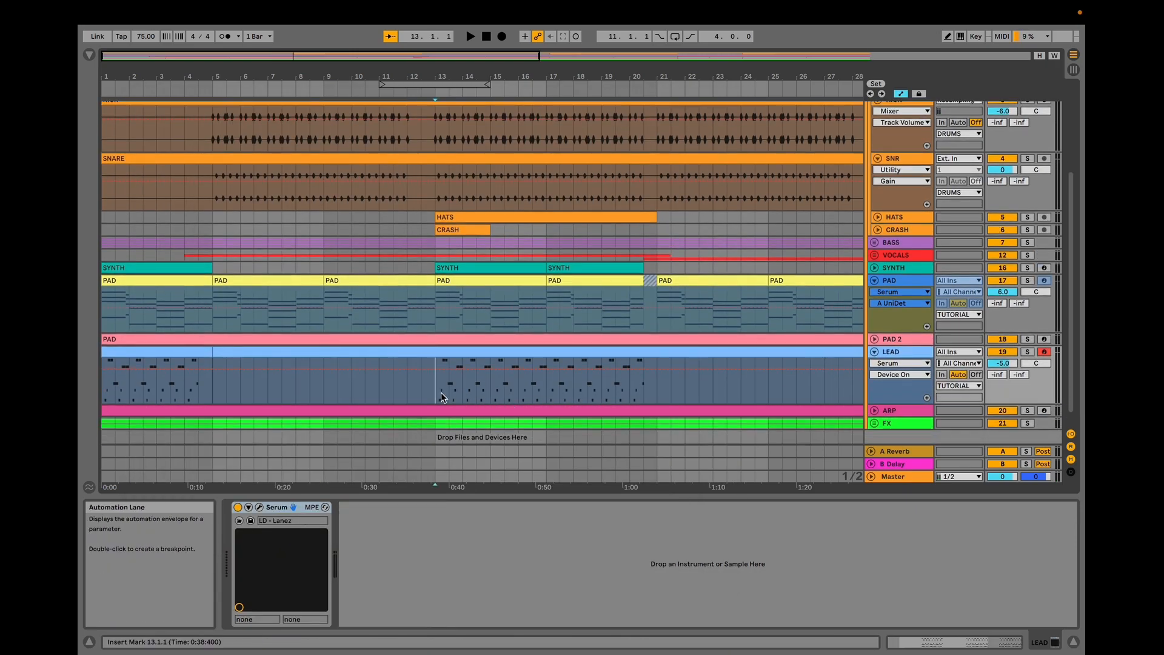
left_click(1027, 353)
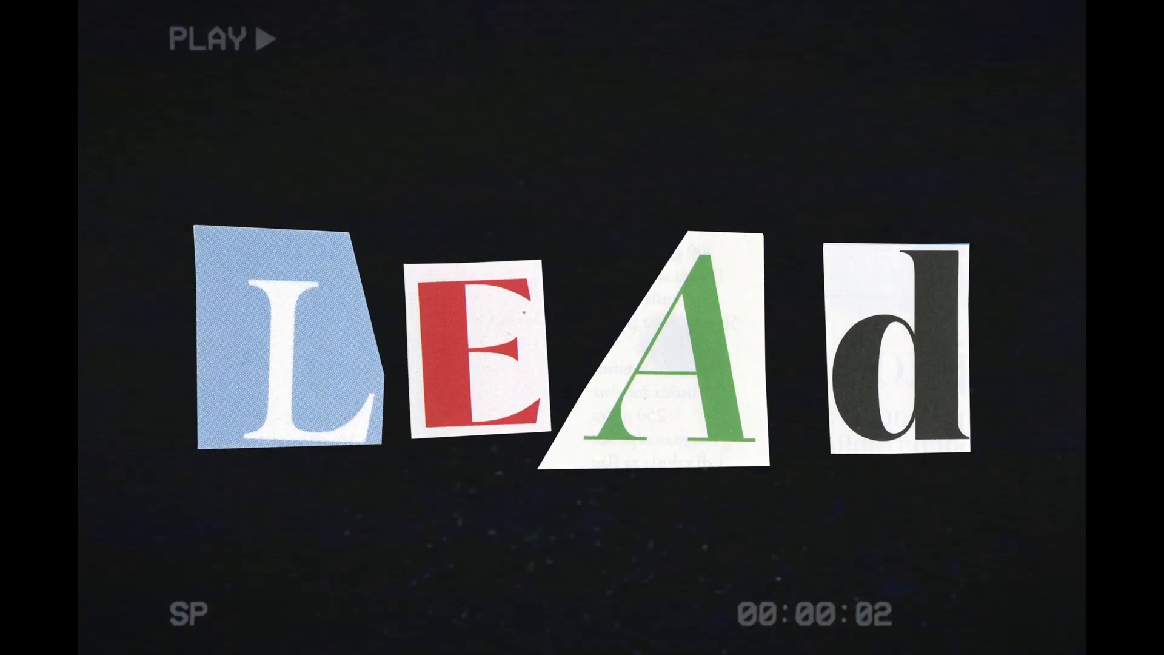
key("space")
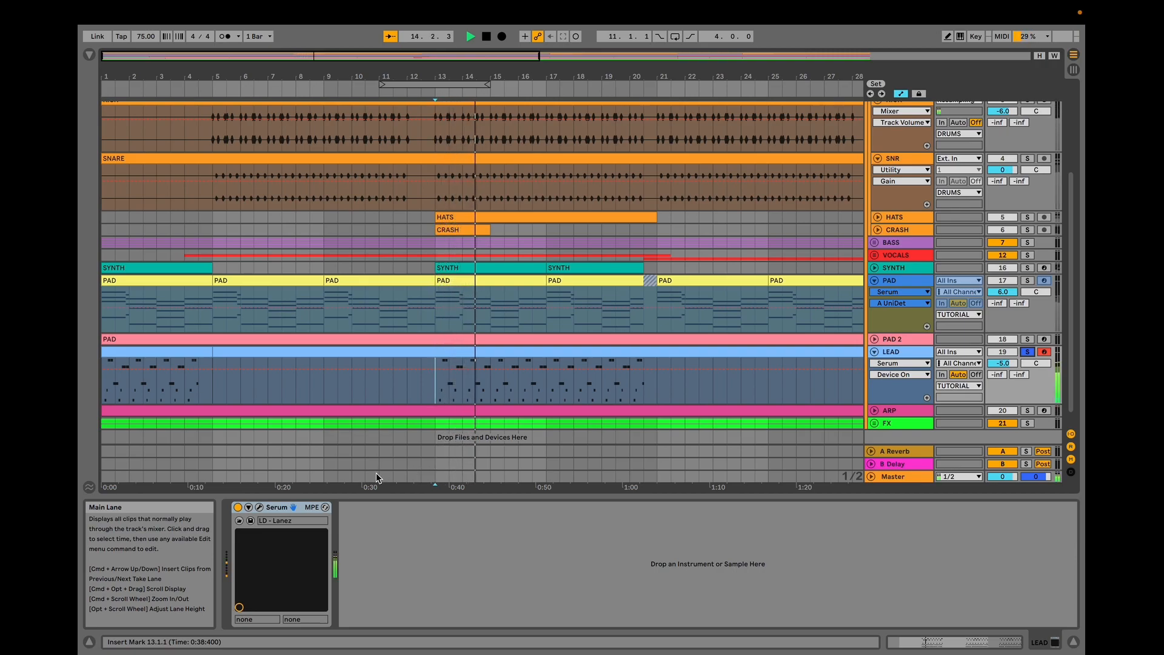
Open the LEAD track's Serum instrument and examine its oscillators, Env 1 and Env 2.
left_click(260, 507)
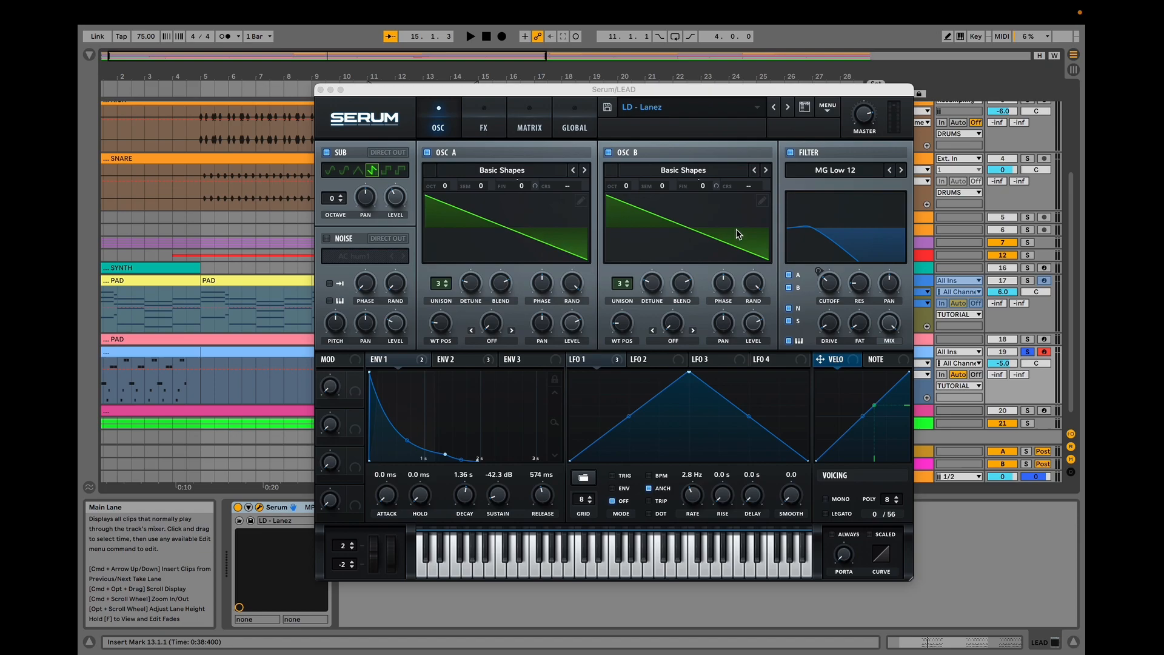
left_click(420, 362)
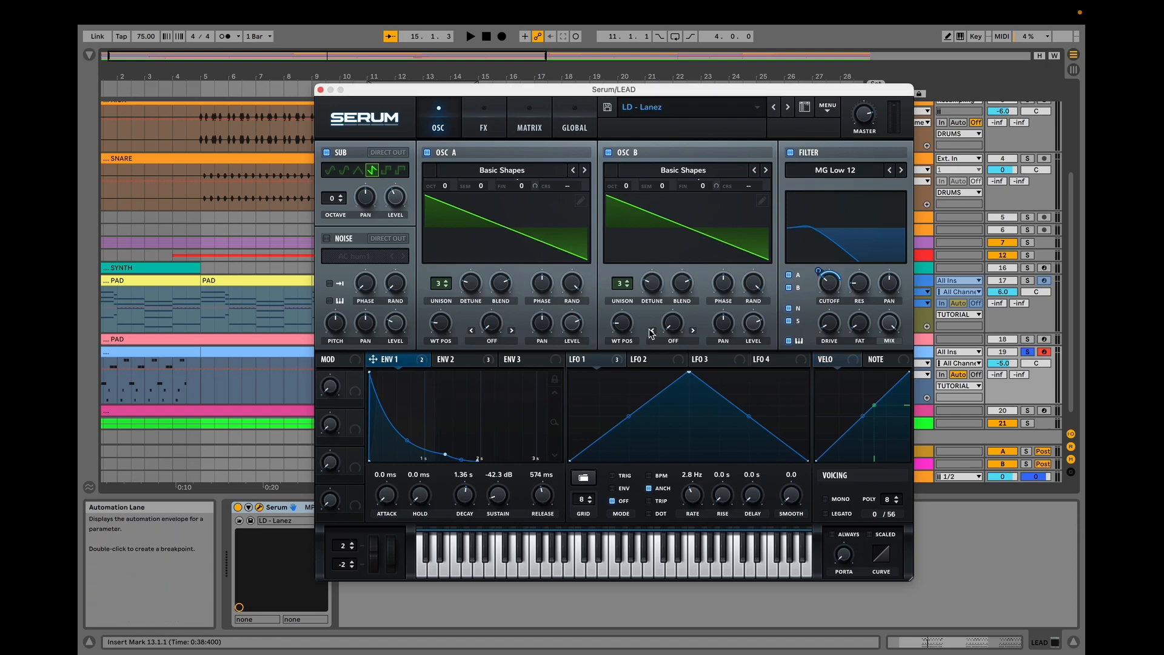
left_click(496, 364)
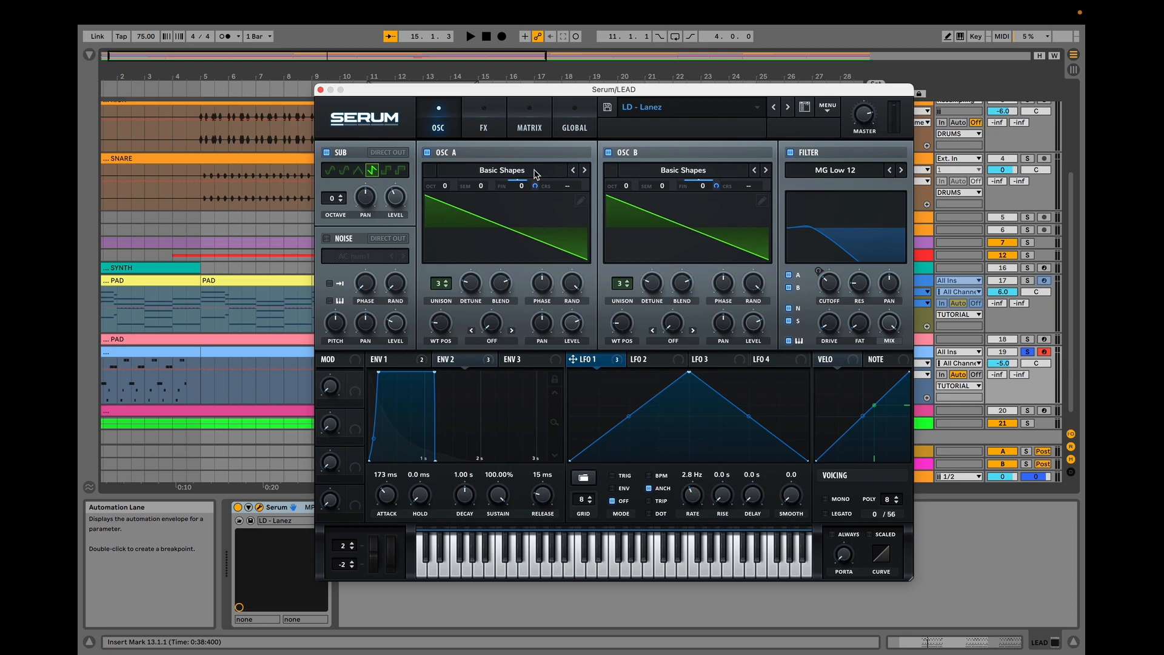
Examine the lead's LFO 1 and Env 2 routings in the modulation matrix, play the part, and check the reverb size in the effects.
left_click(526, 124)
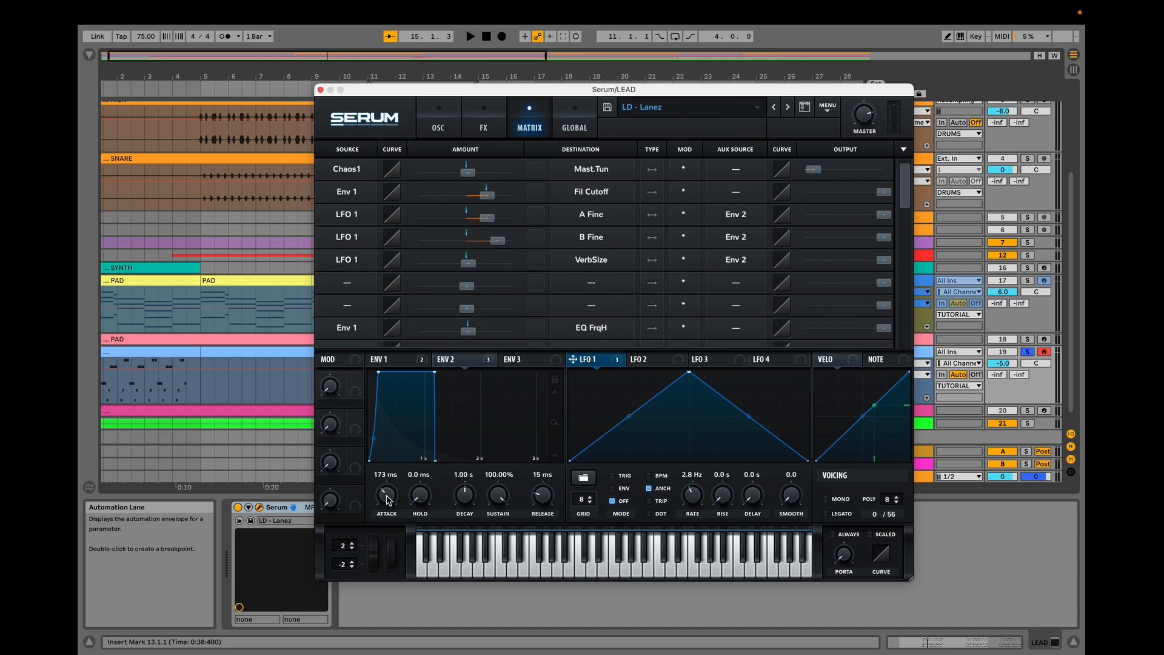
key("space")
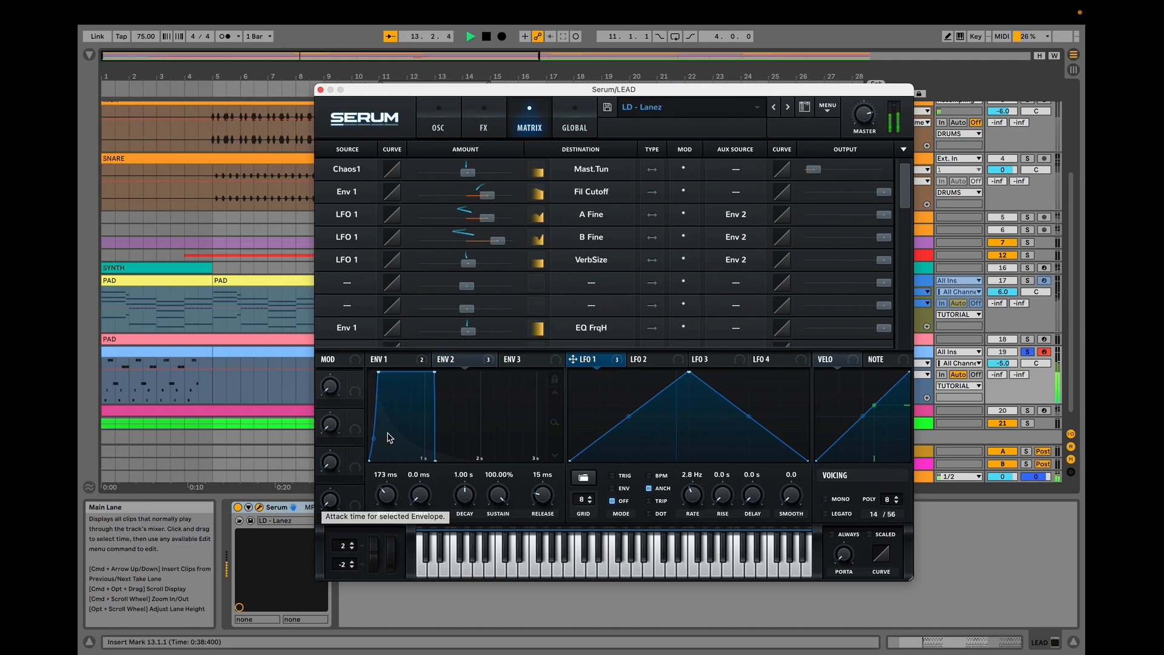
key("space")
left_click(481, 130)
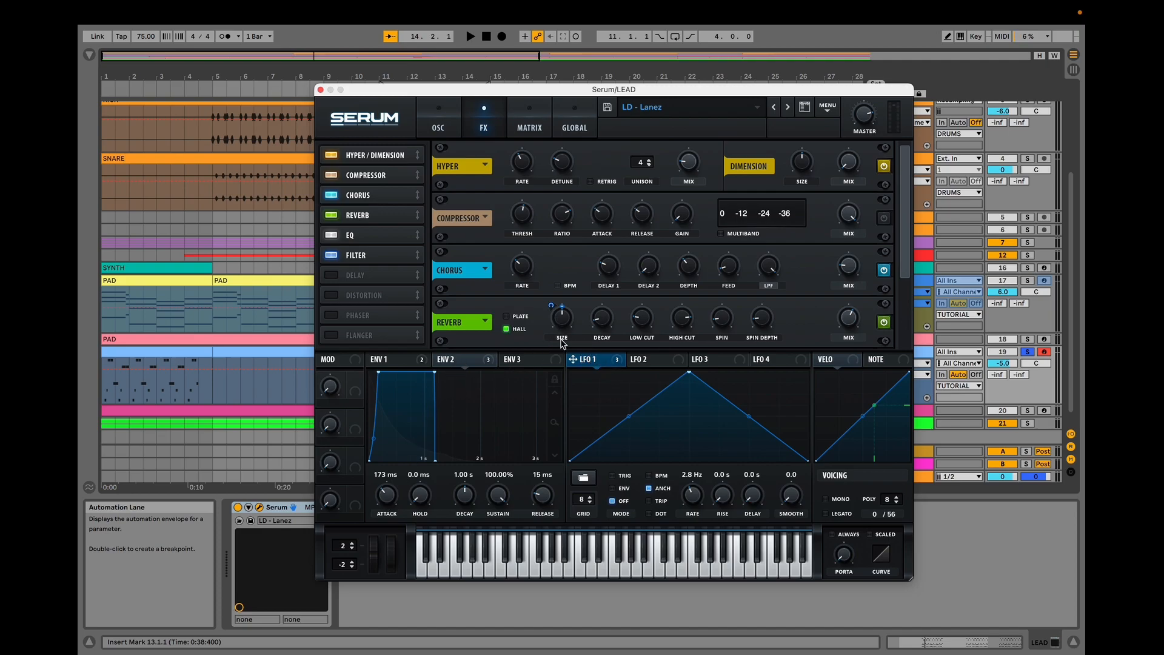
left_click(538, 128)
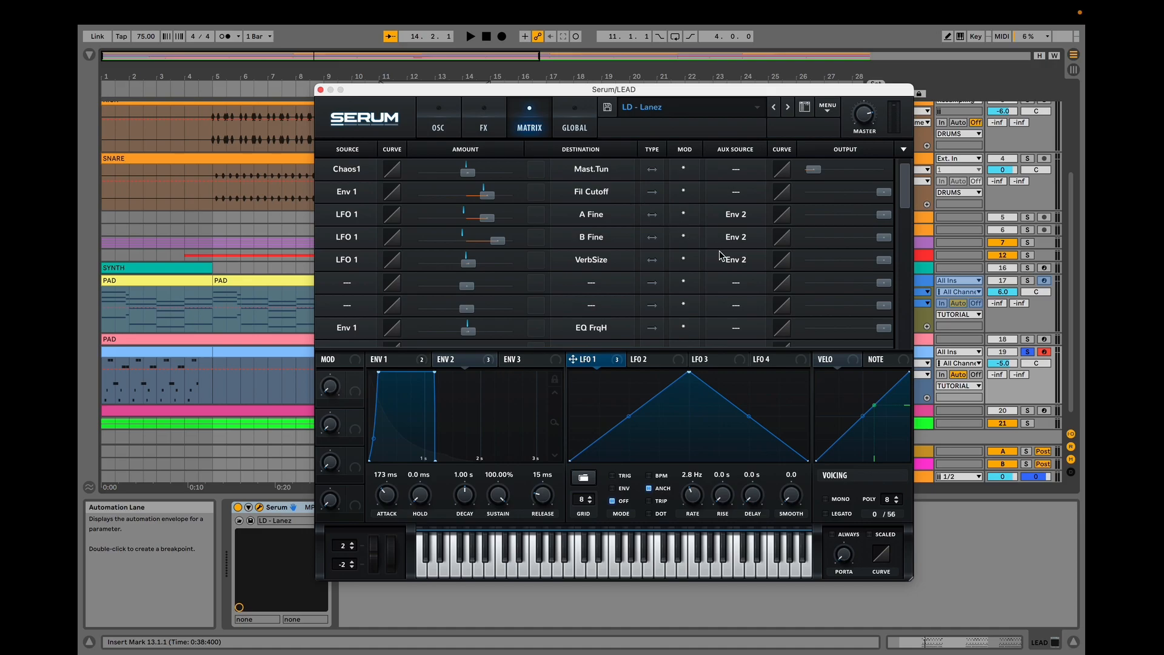
Bypass all LFO 1 destinations in the lead's Serum and play the part for comparison.
left_click(445, 125)
right_click(607, 365)
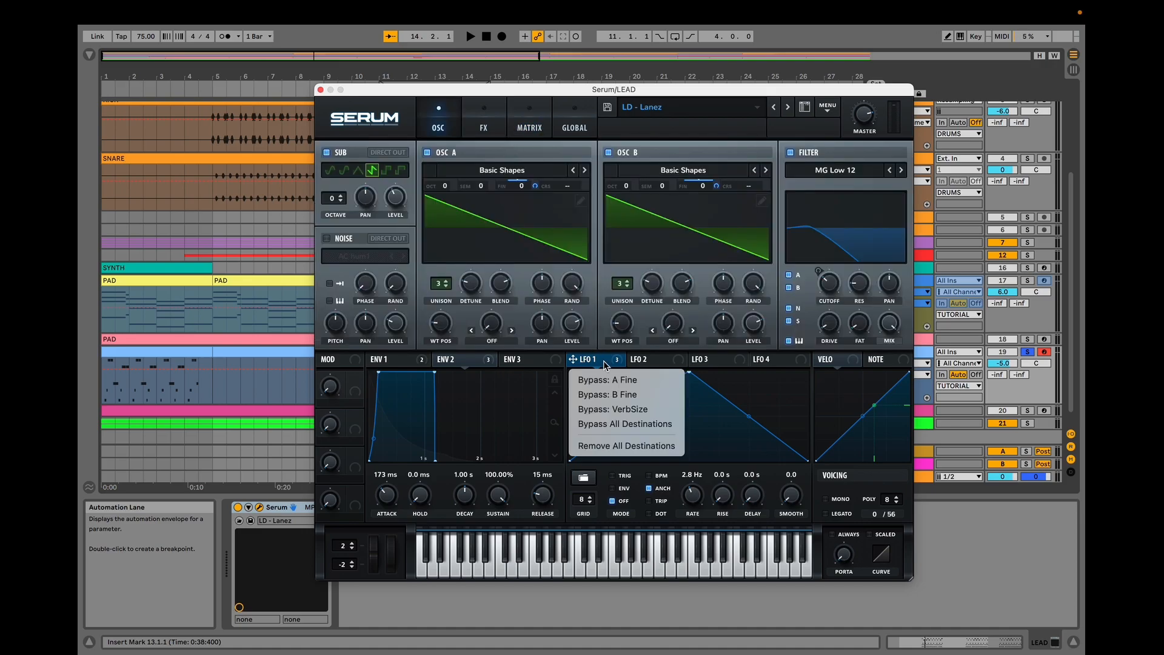
left_click(637, 427)
key("space")
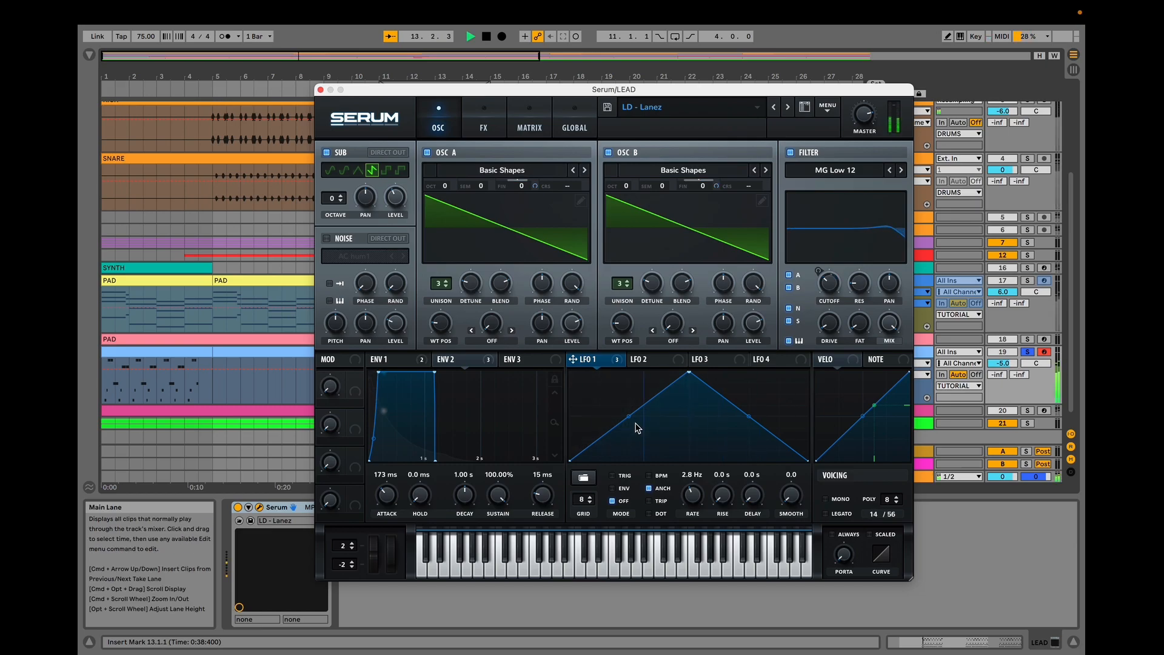
key("space")
Reactivate all LFO 1 destinations in the lead's Serum and play the part again.
right_click(609, 364)
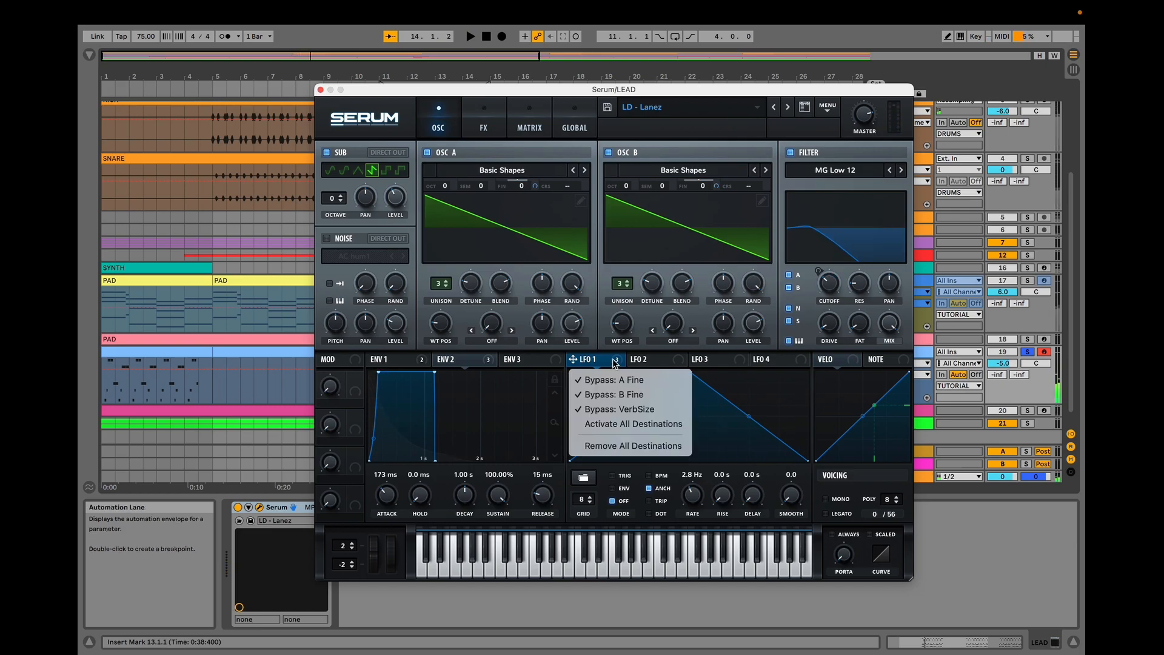
left_click(629, 424)
key("space")
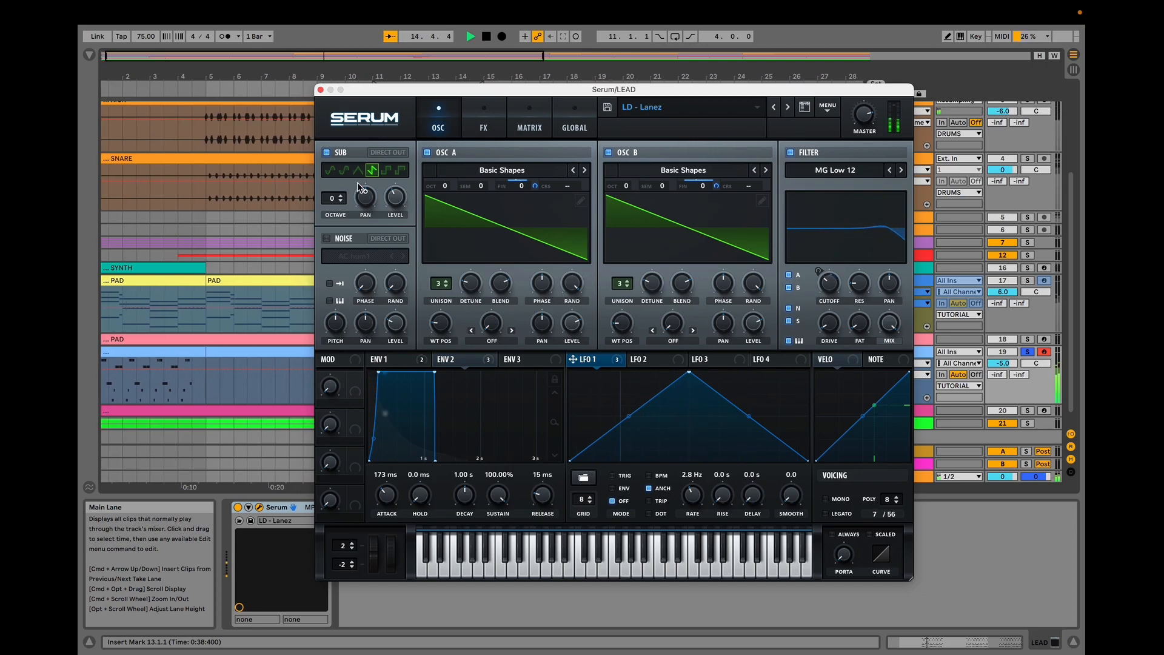
key("space")
Close the lead's Serum, solo the ARP track, and play it from bar 16 with its volume automation shown.
left_click(321, 90)
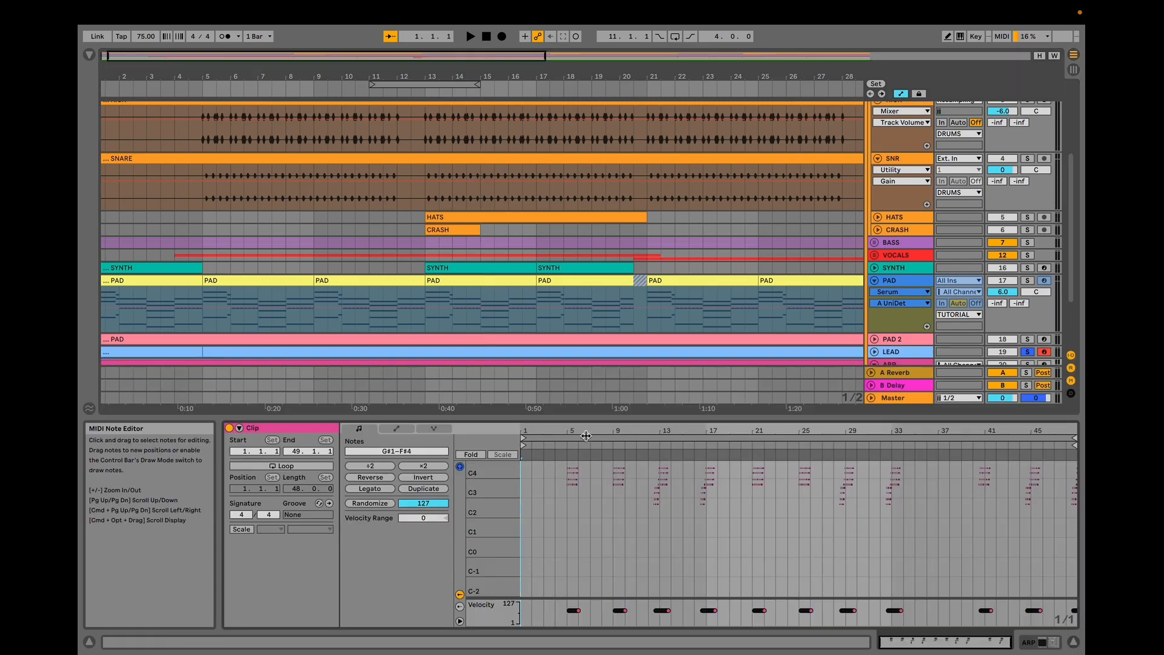
left_click_drag(591, 430, 591, 479)
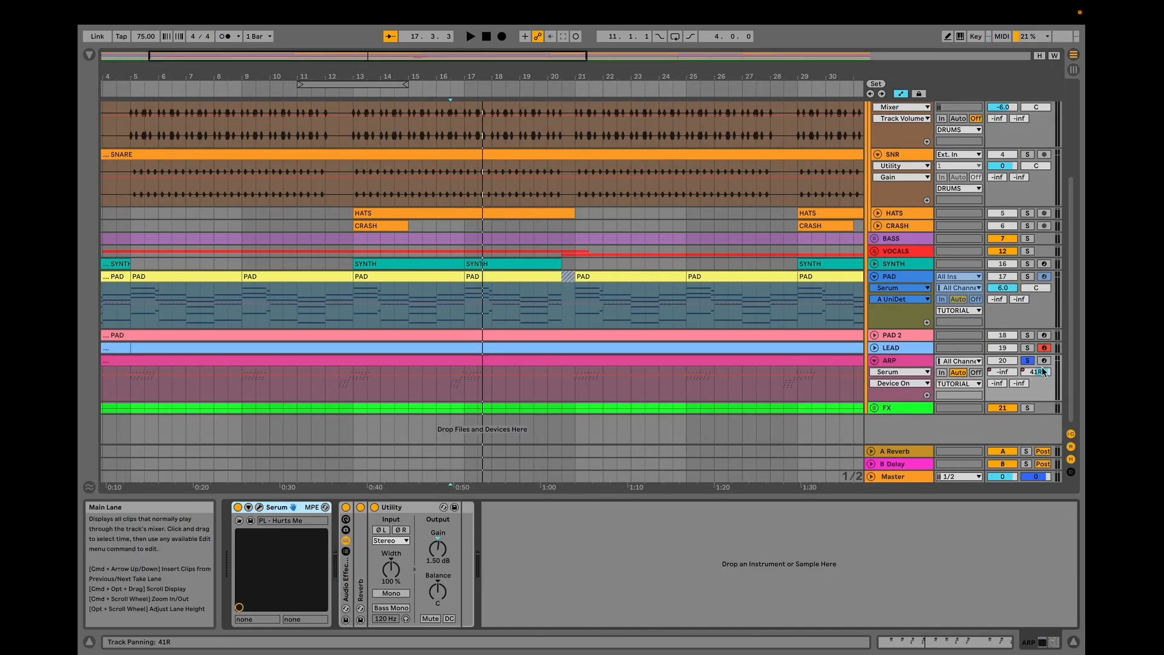
left_click(1009, 372)
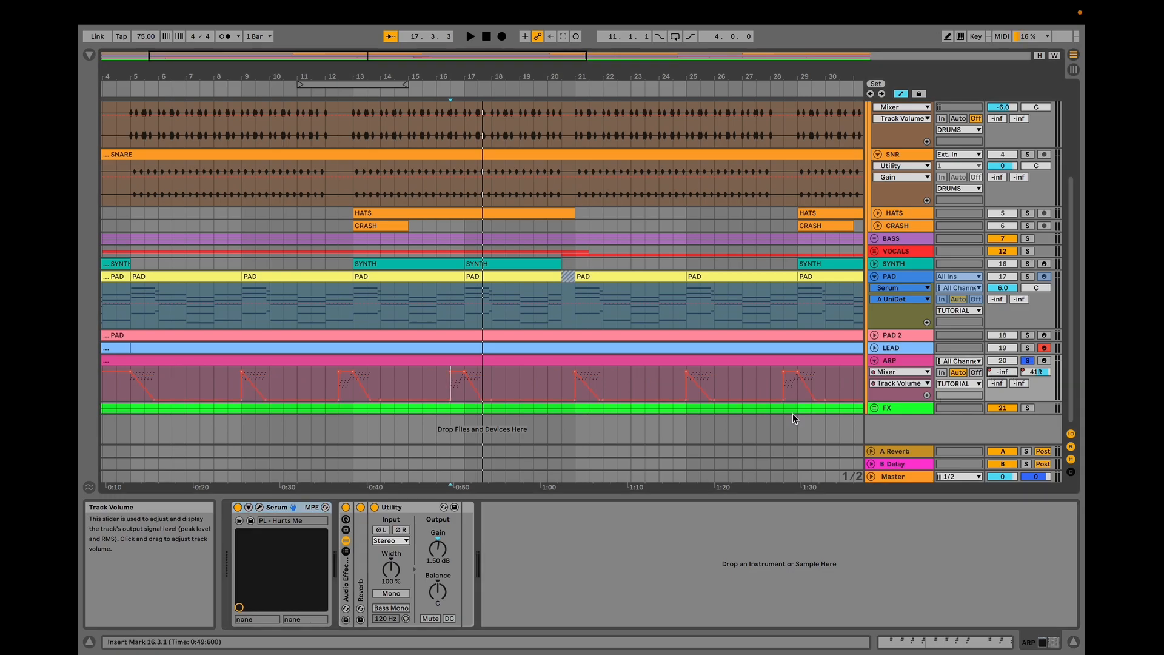
left_click_drag(441, 77, 376, 148)
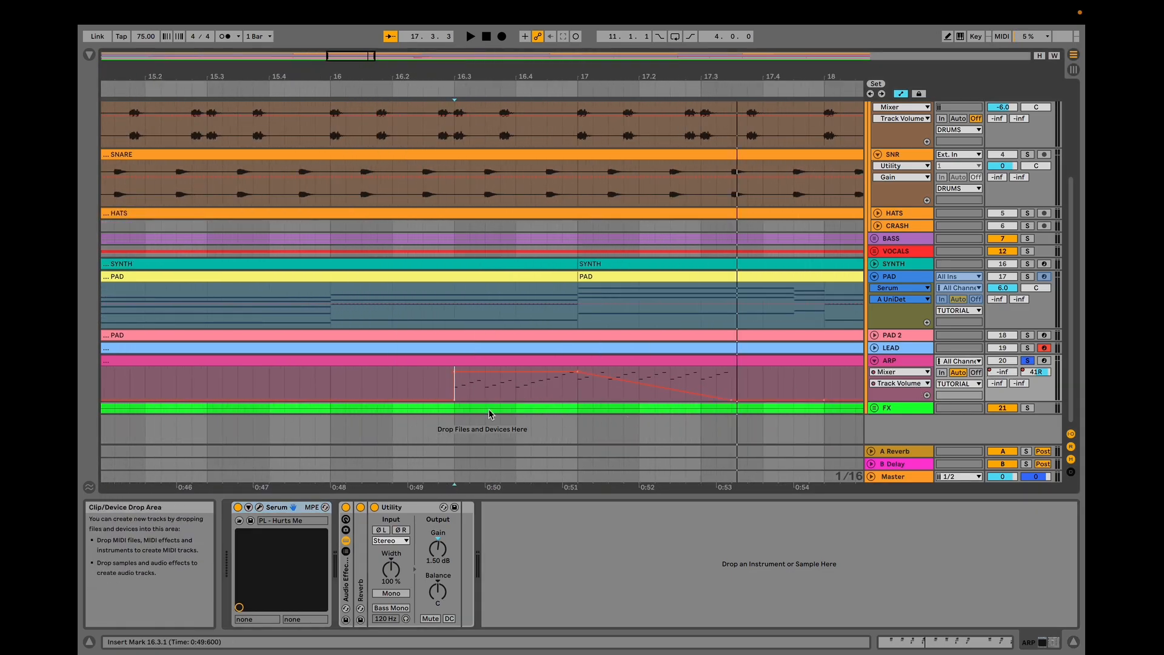
left_click(507, 393)
key("space")
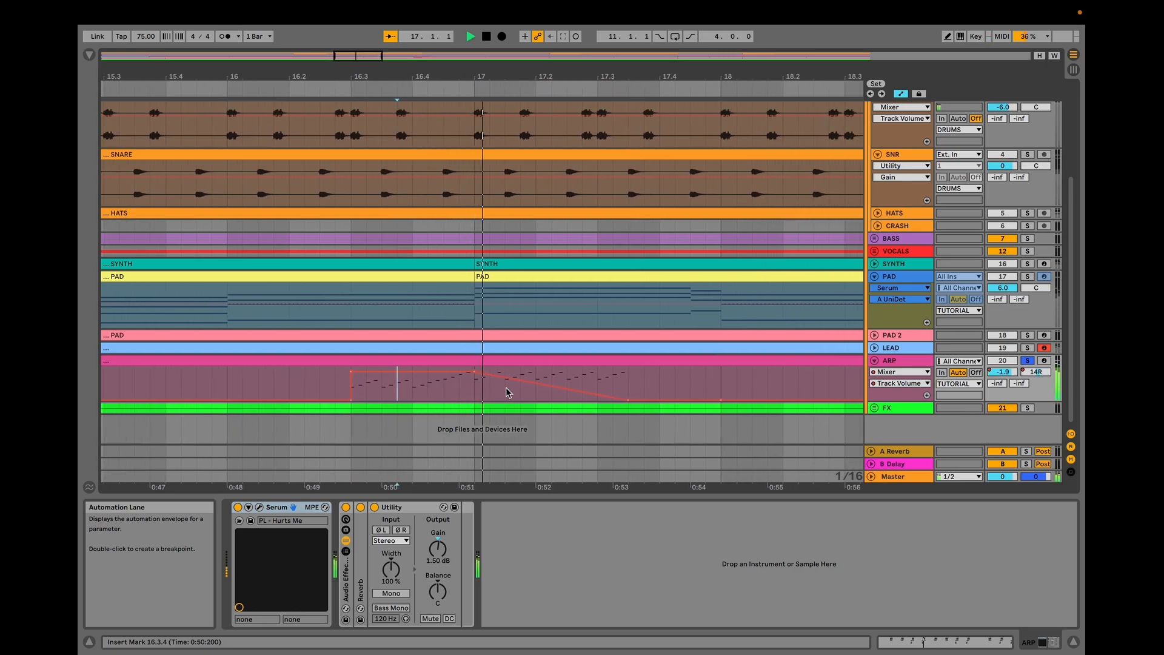
Show the ARP track's panning automation and play the arp from 16.3.1.
left_click_drag(1040, 378, 1040, 376)
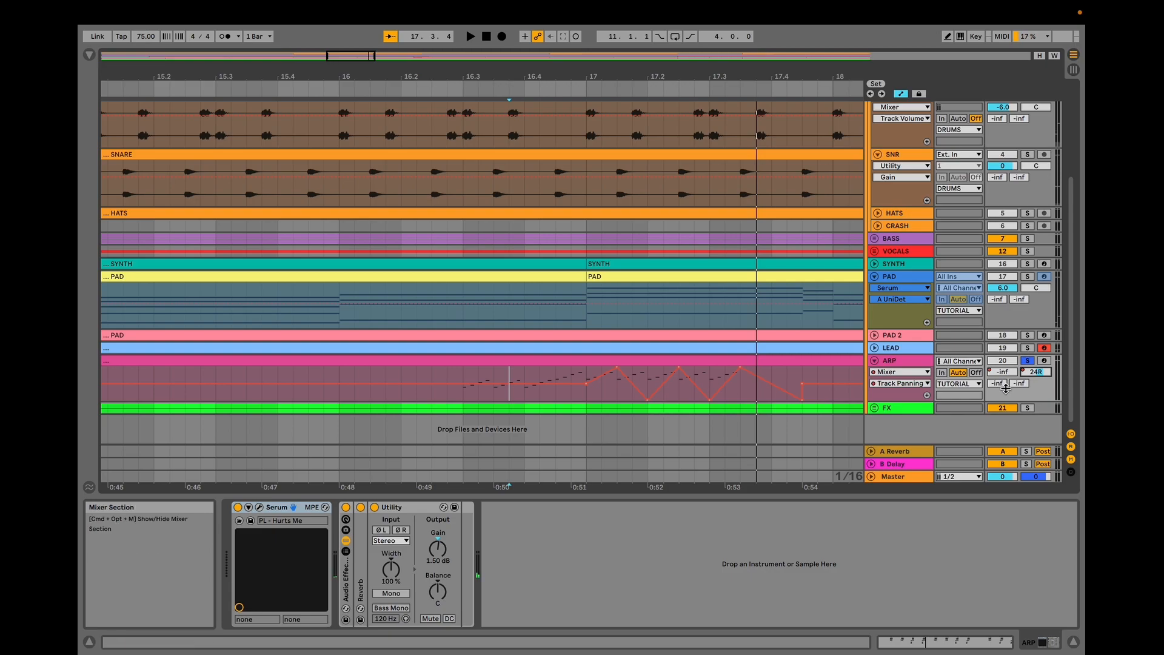
left_click(556, 374)
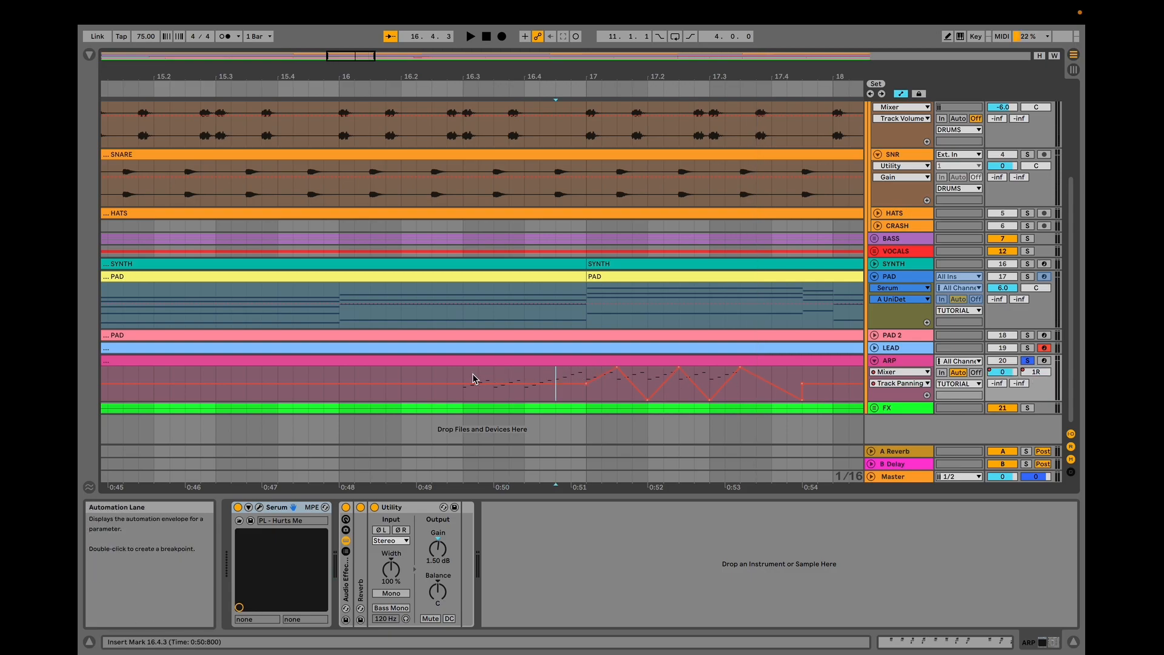
key("space")
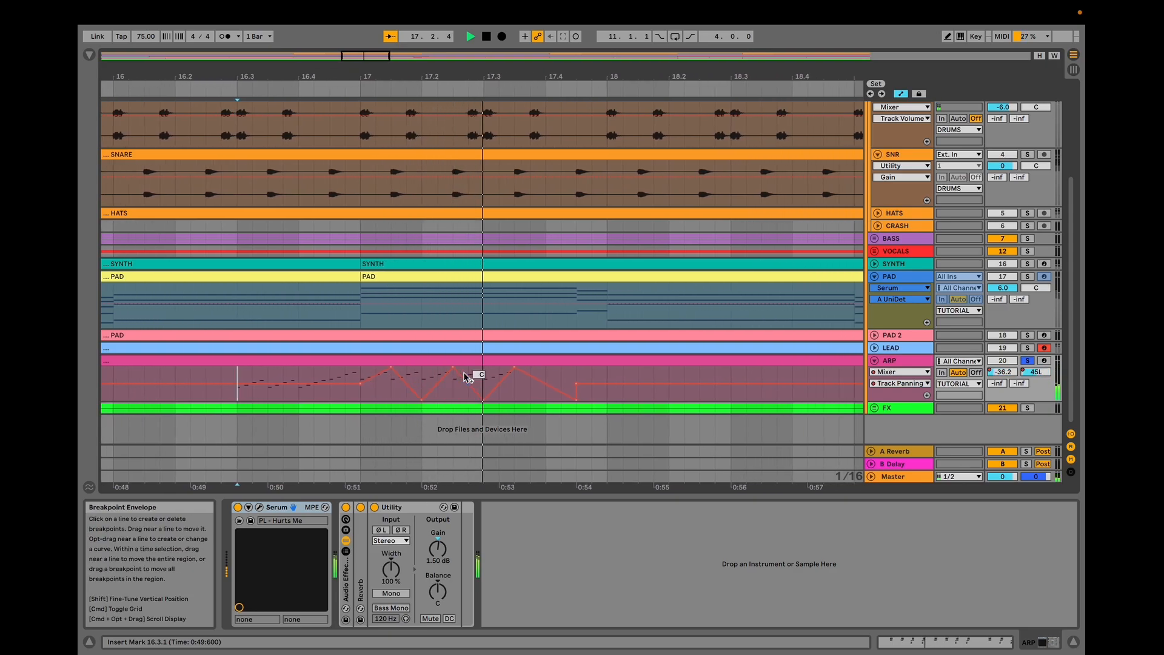
key("space")
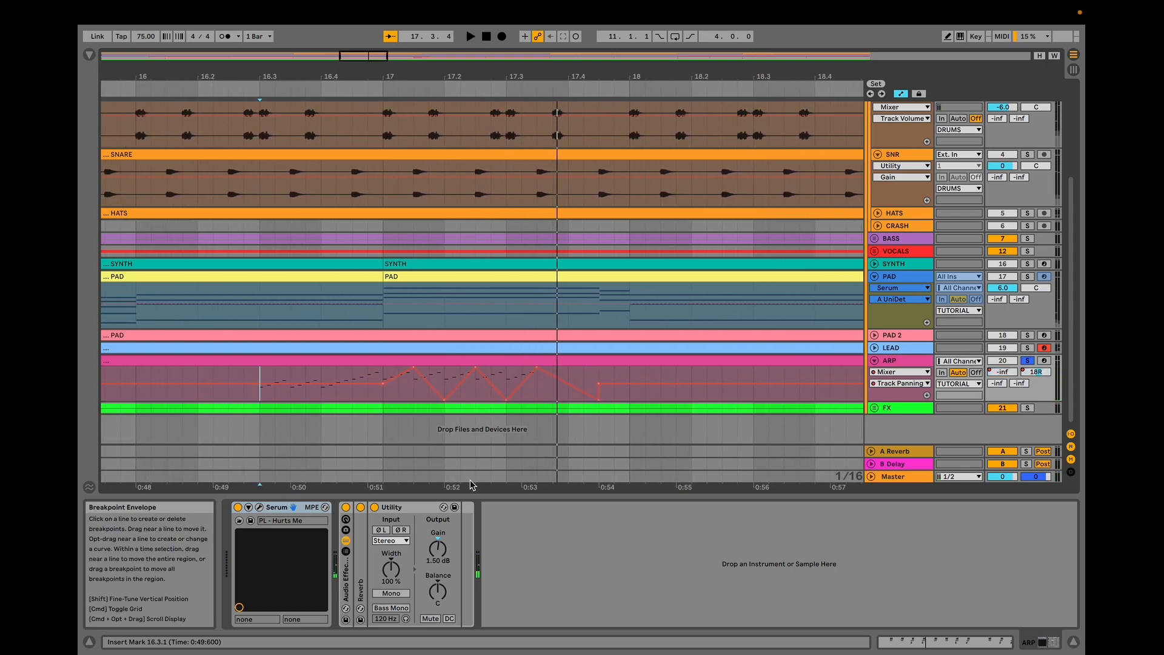
Open the ARP track's Serum instrument, examine its oscillators and Env 1, and play the arp.
left_click(291, 507)
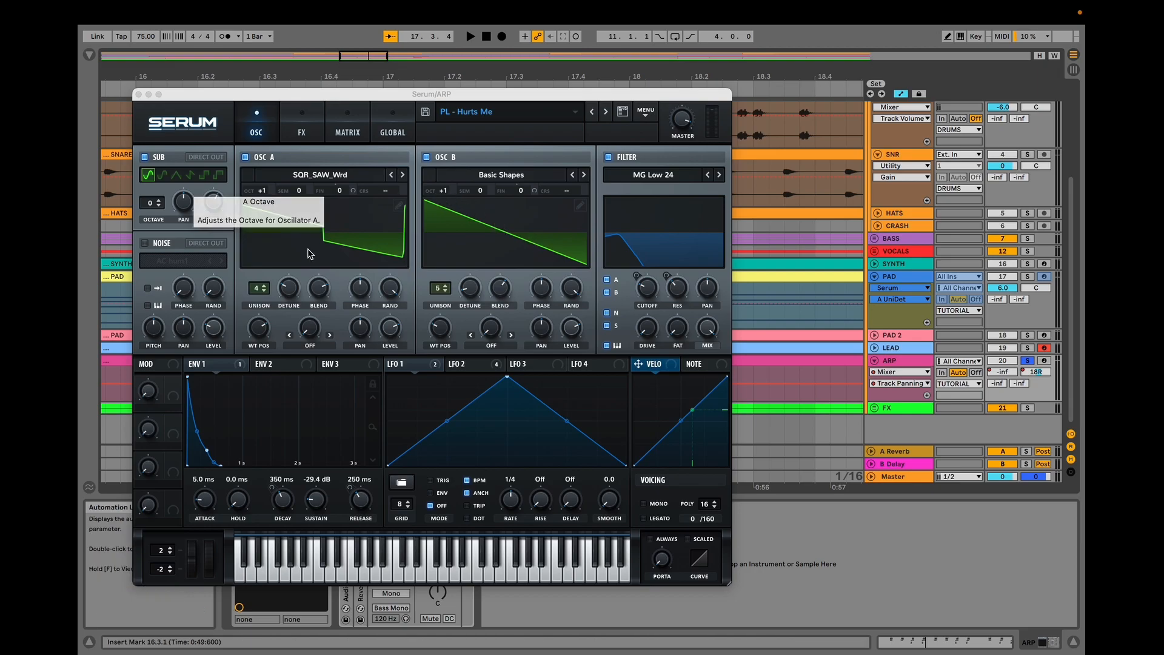
left_click(241, 365)
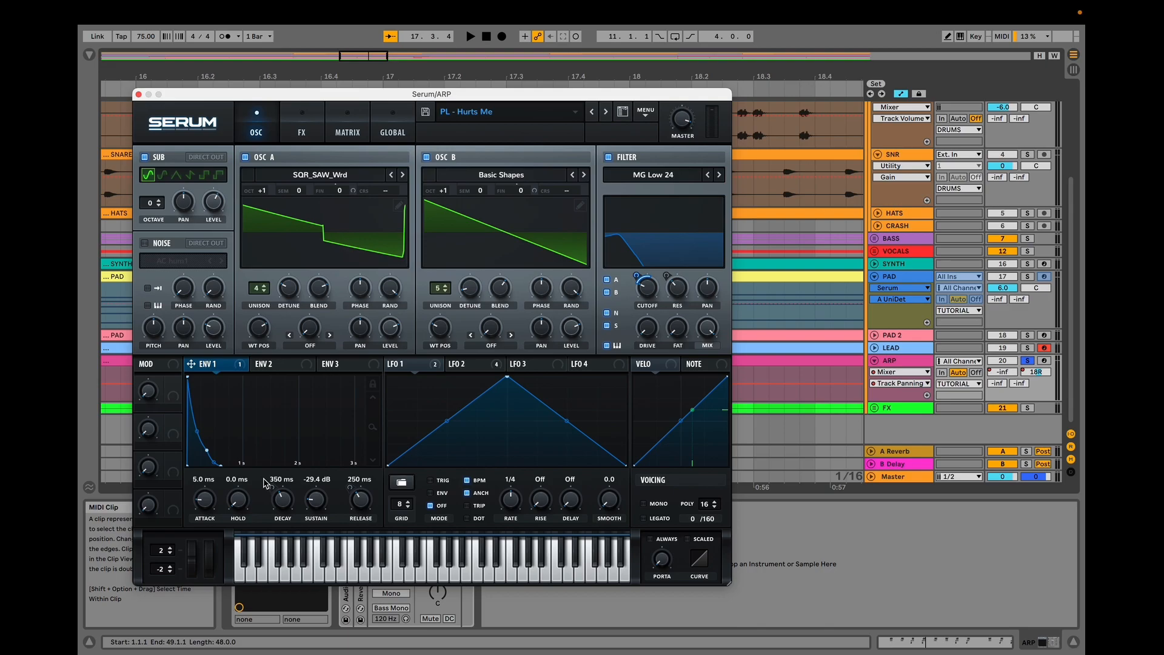
key("space")
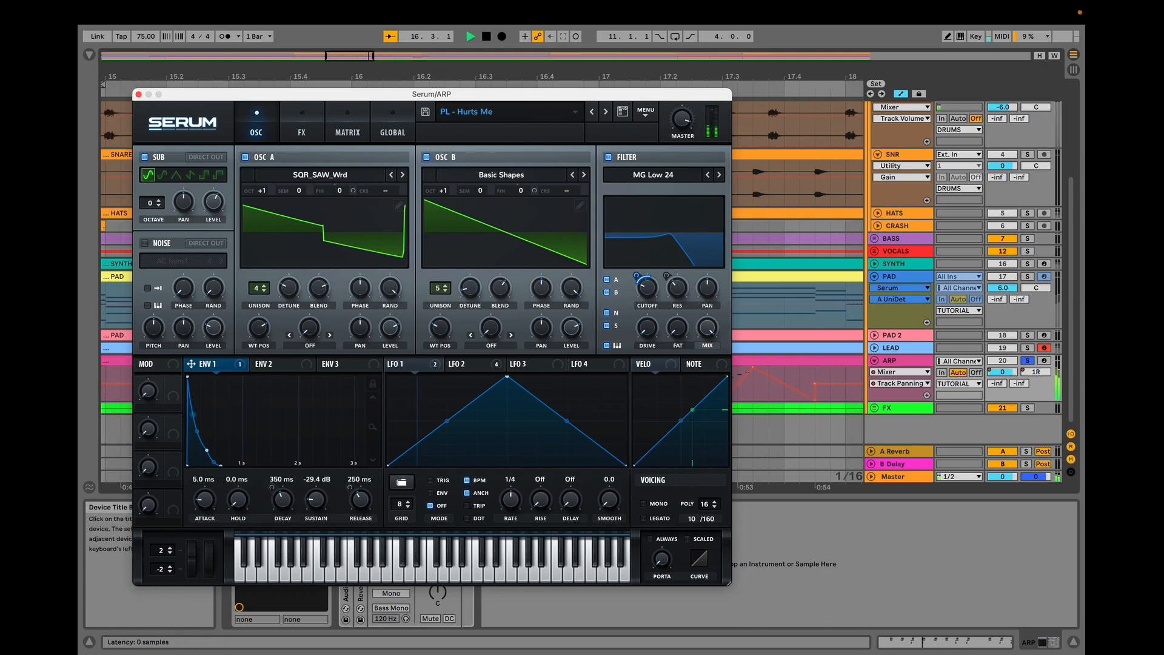
key("space")
Raise the arp's Env 1 decay to 2.67 s and play the part for comparison.
left_click(287, 505)
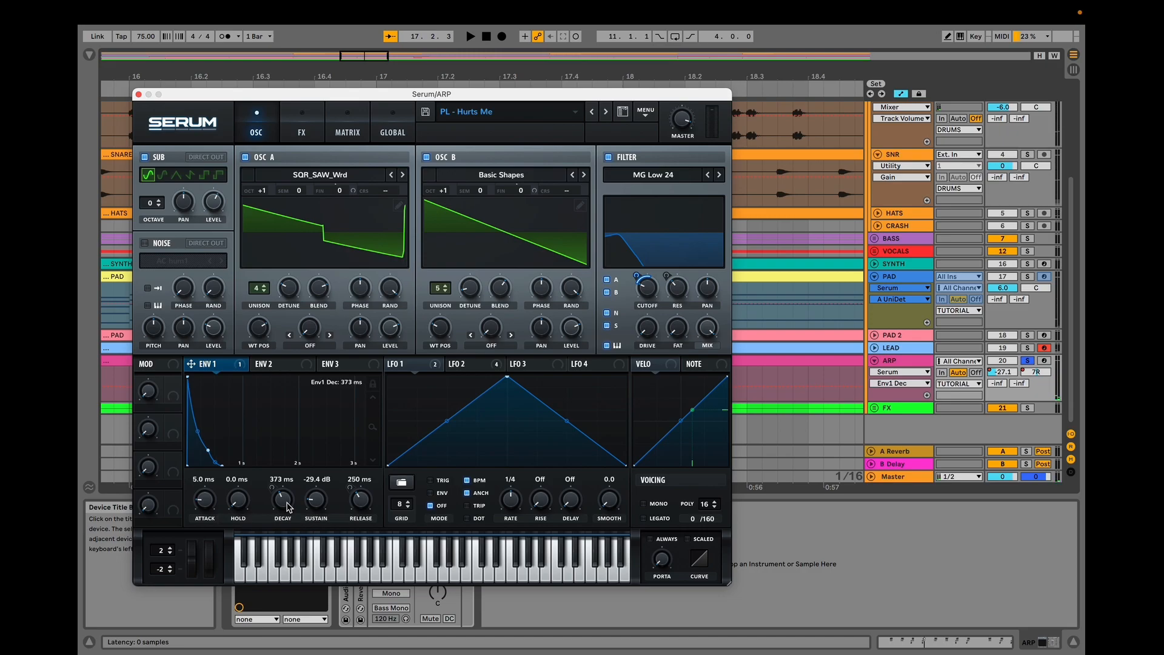
left_click_drag(288, 486, 290, 478)
key("space")
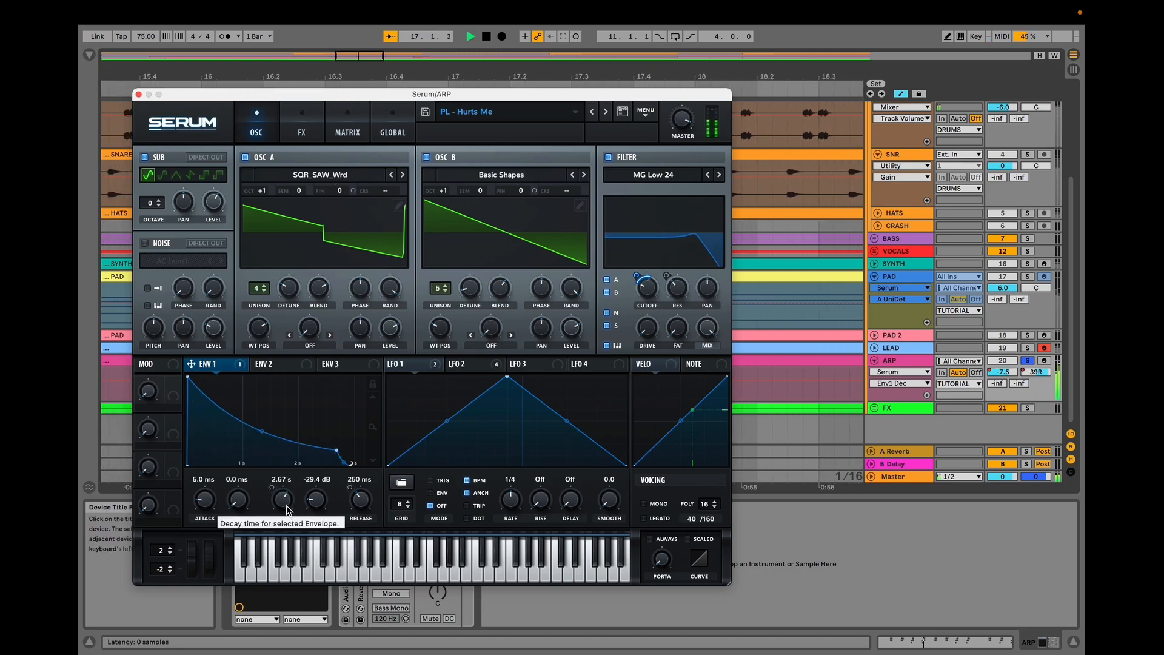
Shorten the arp's Env 1 decay to 177 ms while listening to the part.
left_click_drag(288, 507, 285, 522)
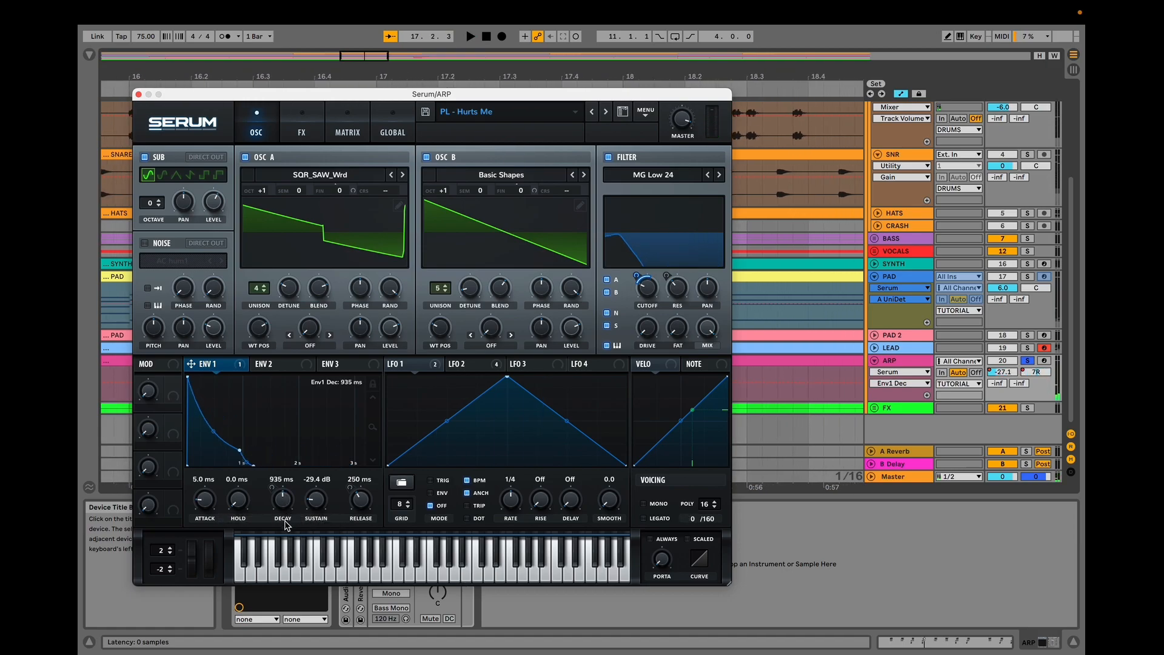
key("space")
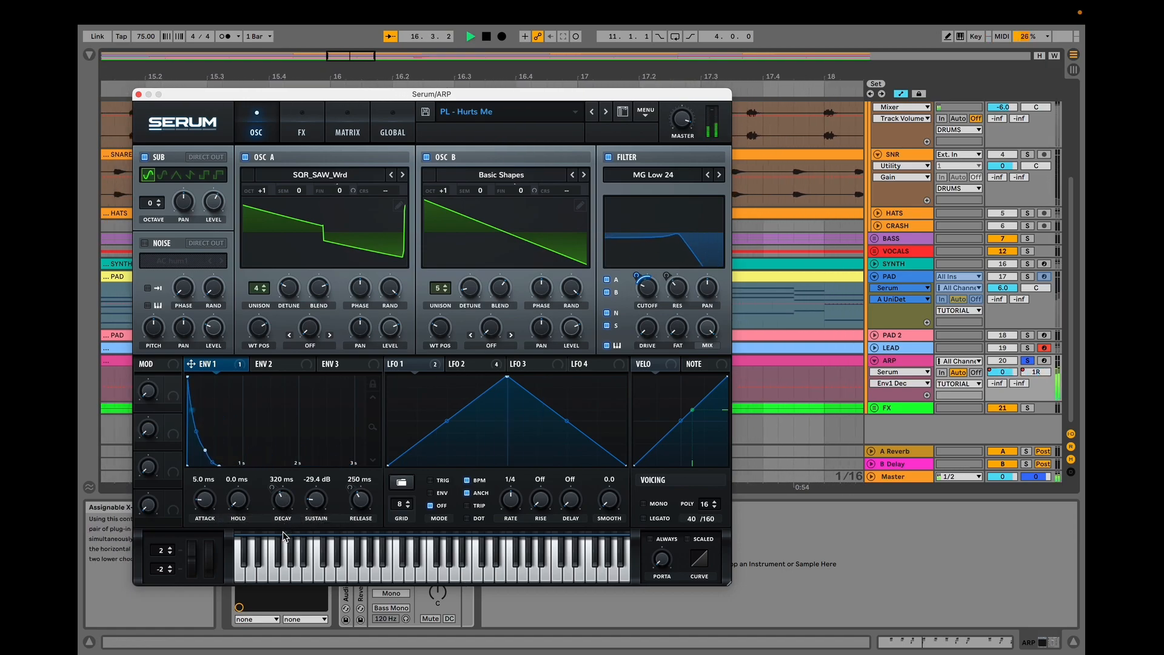
left_click_drag(282, 504, 281, 509)
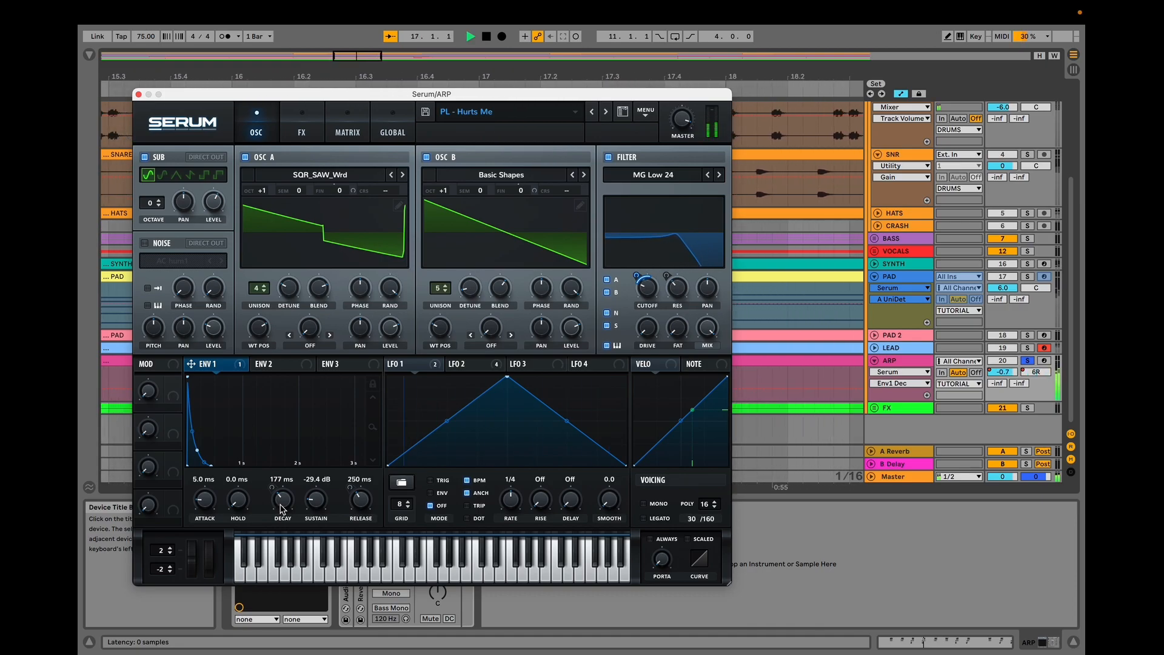
Close the arp's Serum window, stop playback and zoom the timeline out to show most of the song.
left_click(140, 94)
key("space")
left_click_drag(422, 77, 422, 36)
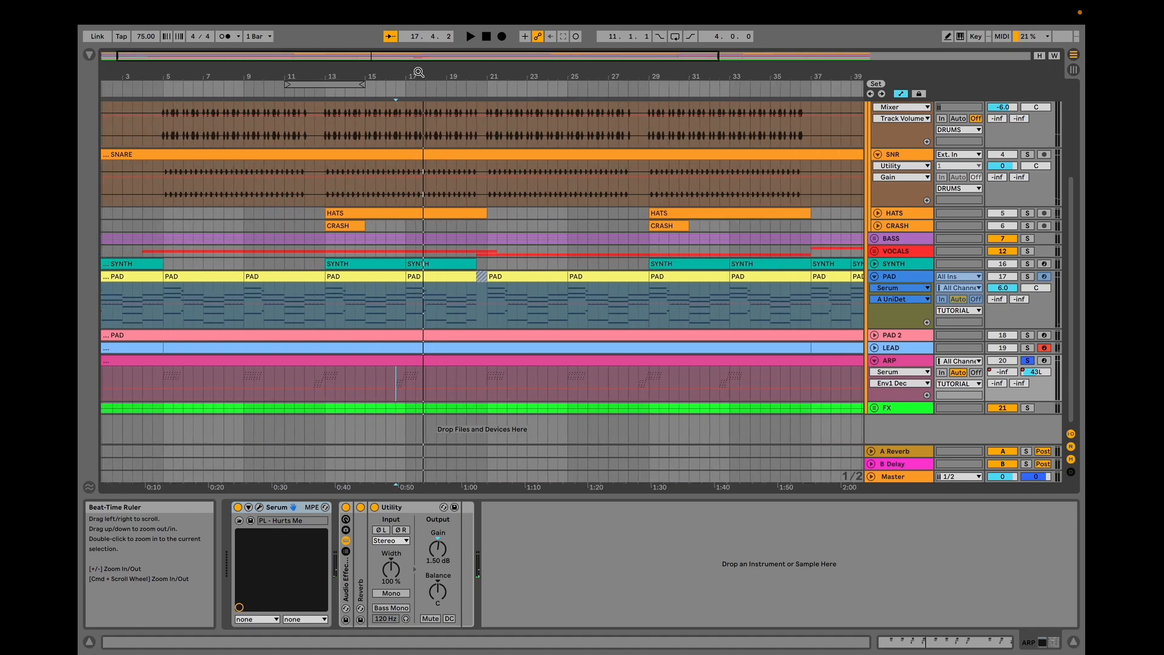
Fold the ARP and PAD tracks in the arrangement, leaving the SYNTH track folded as well.
left_click(875, 361)
left_click(875, 277)
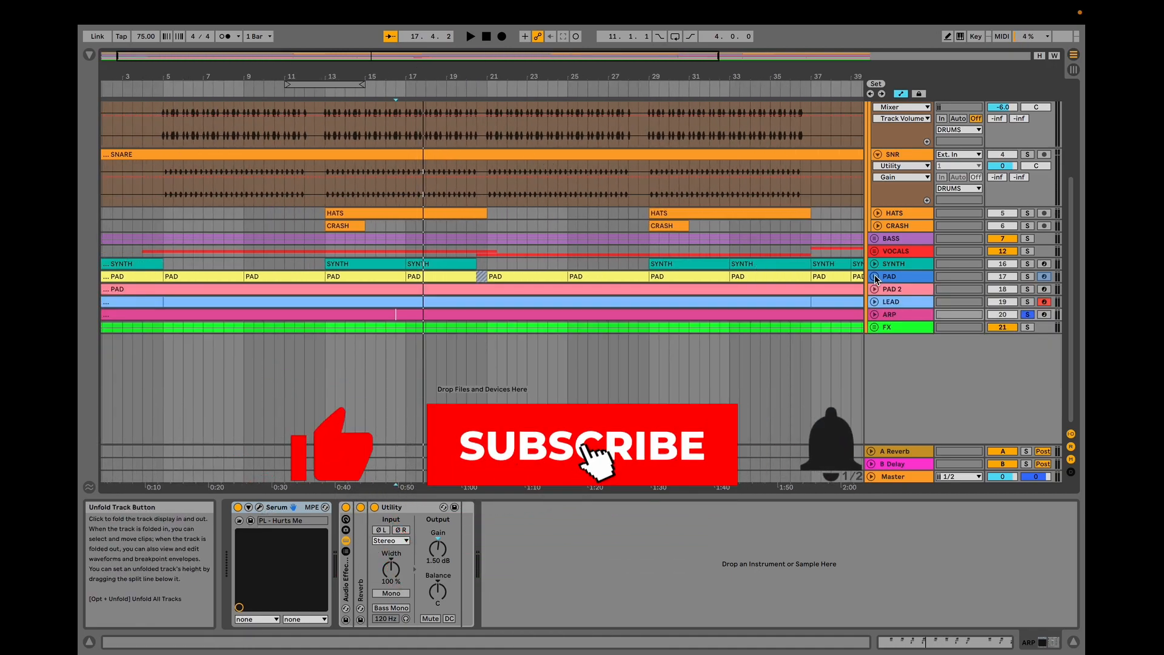
left_click(875, 265)
left_click(875, 264)
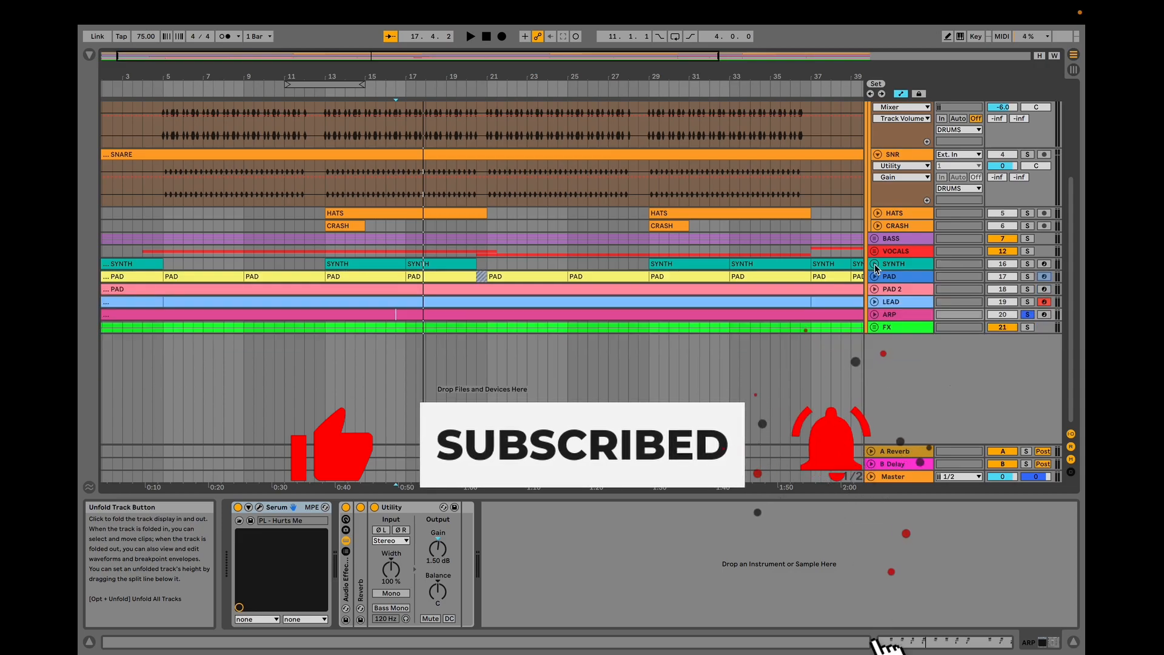
Play the arrangement from 4.1.1 and briefly solo the DRUMS group before returning to the full mix.
scroll(762, 281, "left", 2)
scroll(761, 282, "up", 1)
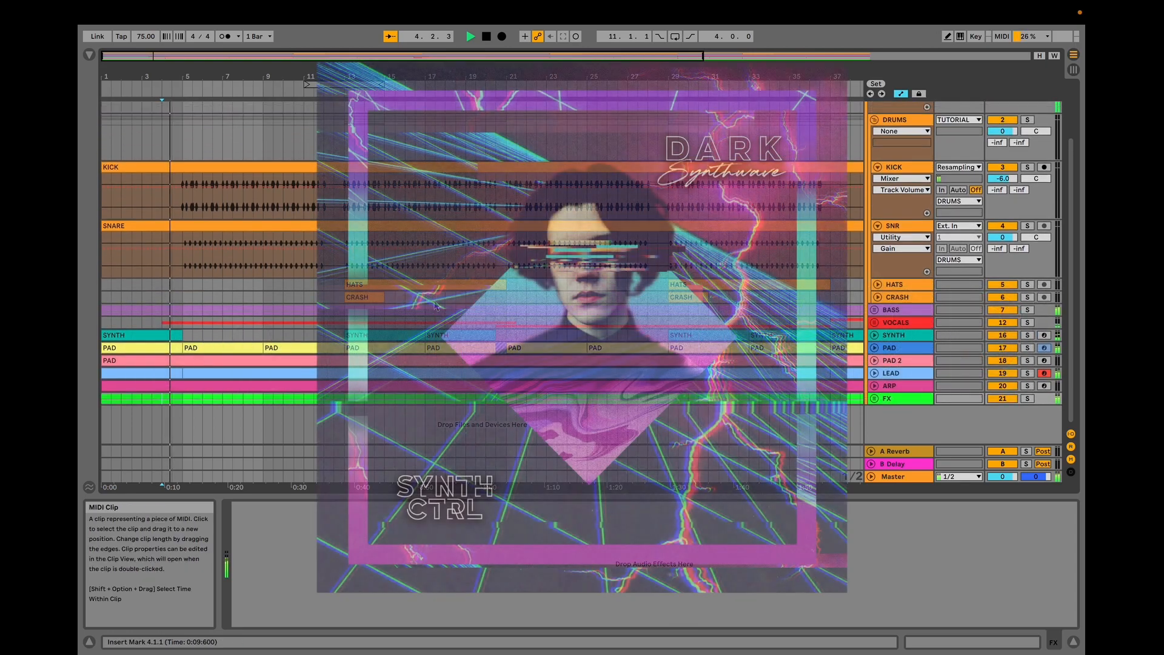
scroll(435, 306, "up", 3)
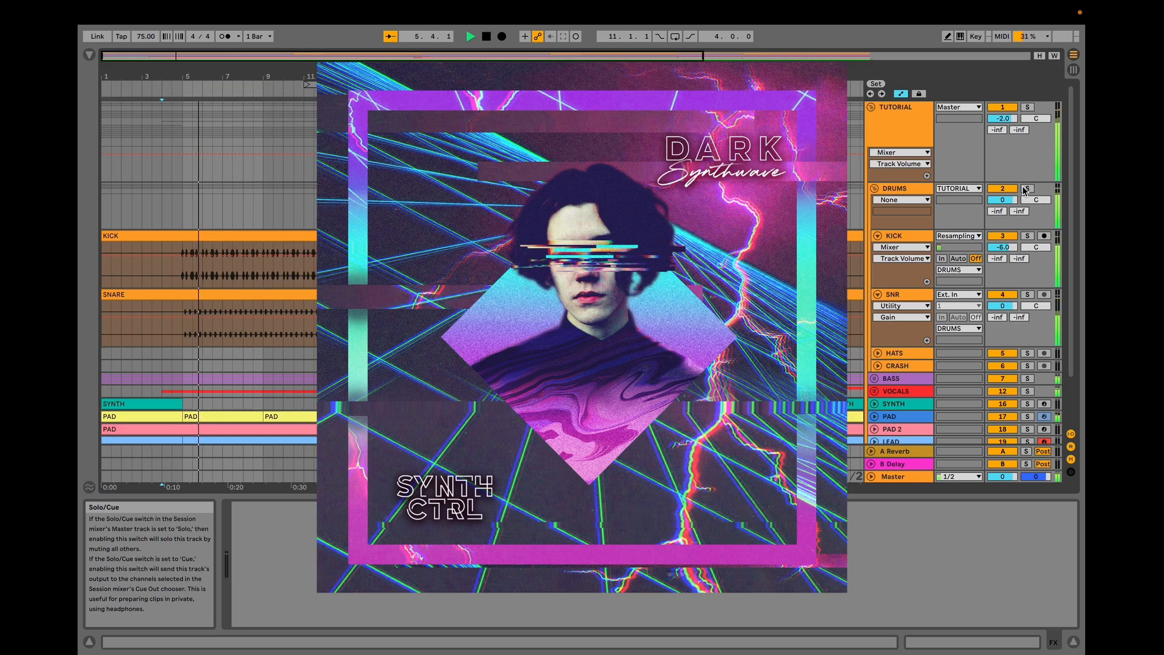
left_click(1025, 189)
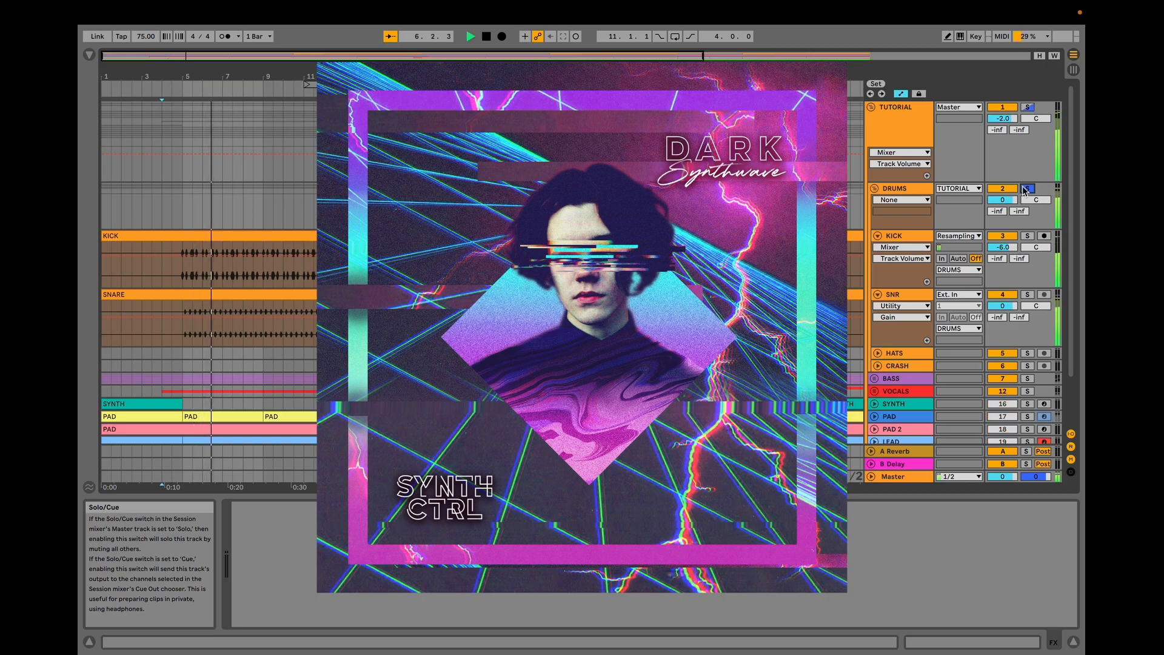
left_click(1024, 189)
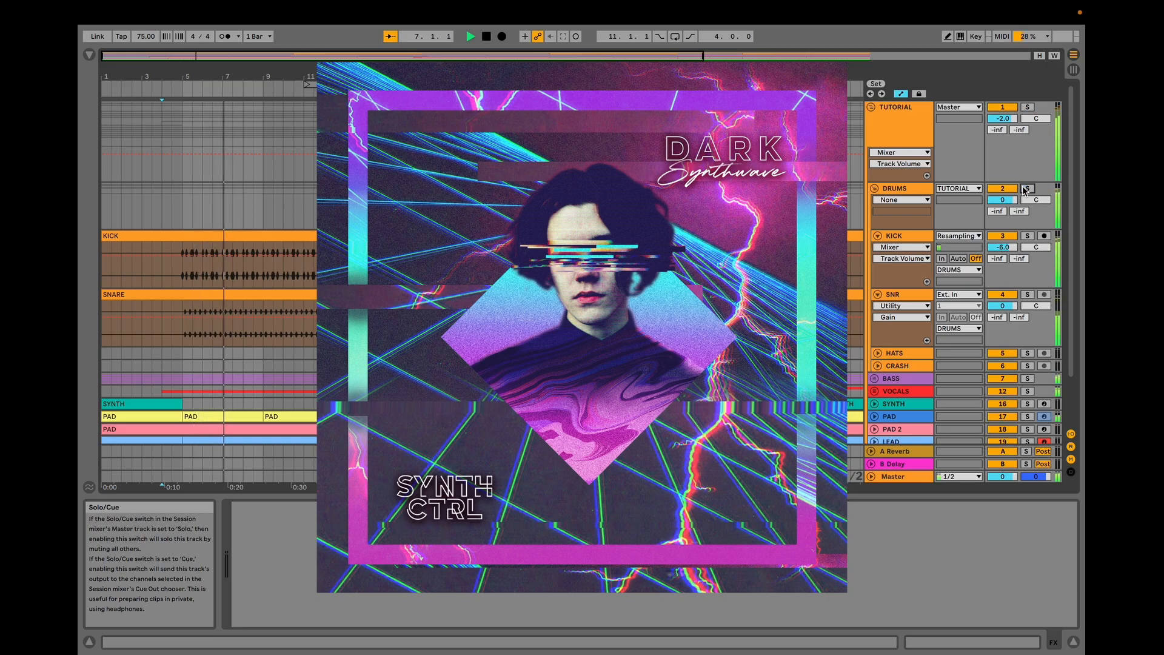
Audition the BASS and PAD tracks one at a time during playback, soloing and unsoloing each.
left_click(1025, 379)
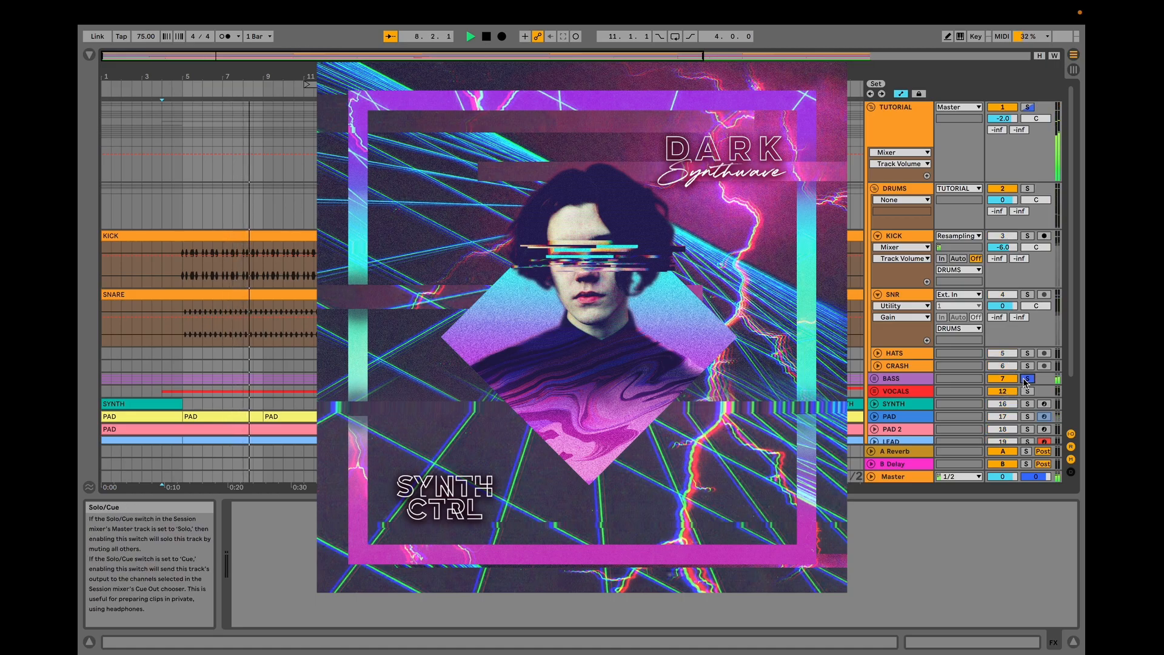
left_click(1025, 379)
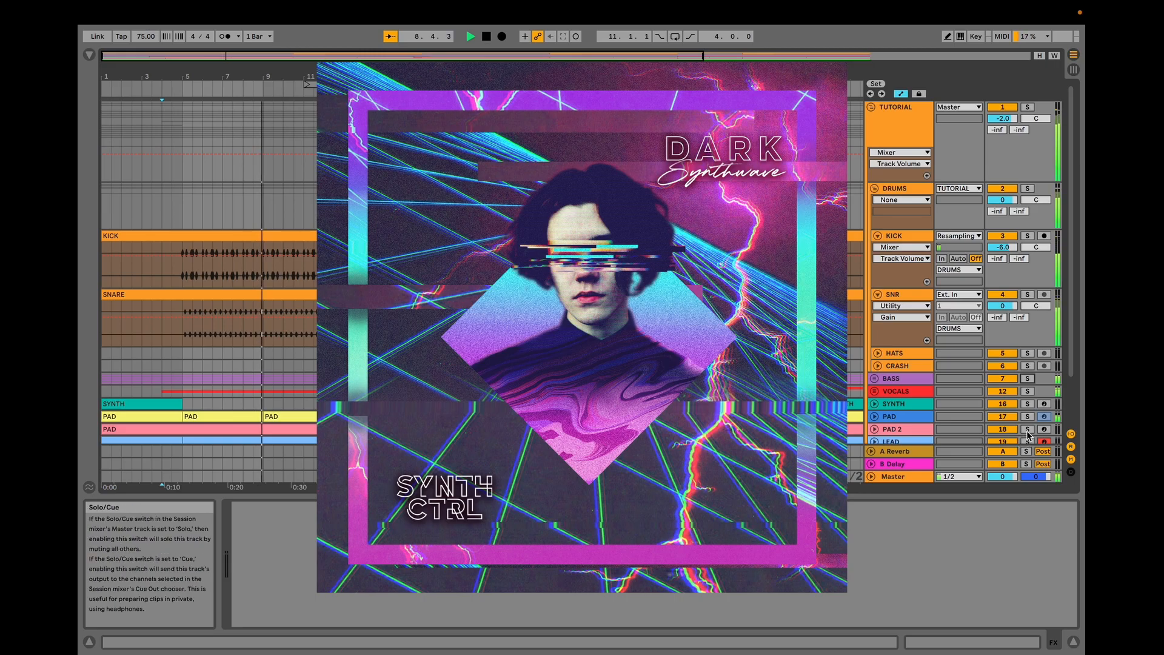
scroll(1028, 430, "down", 1)
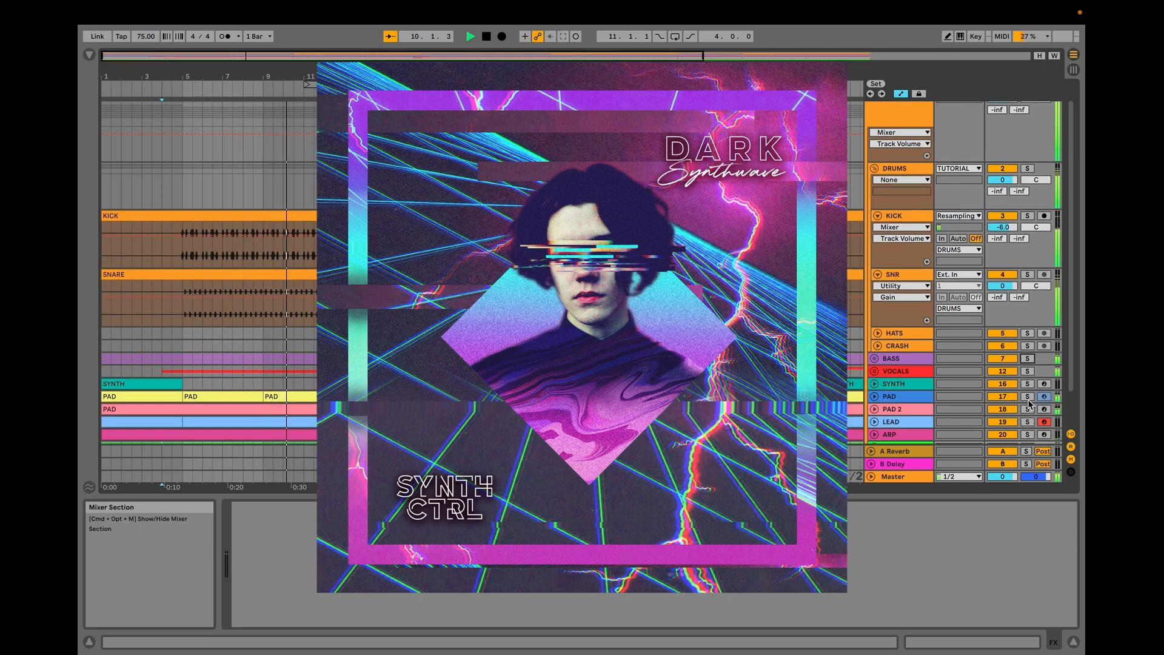
left_click(1028, 396)
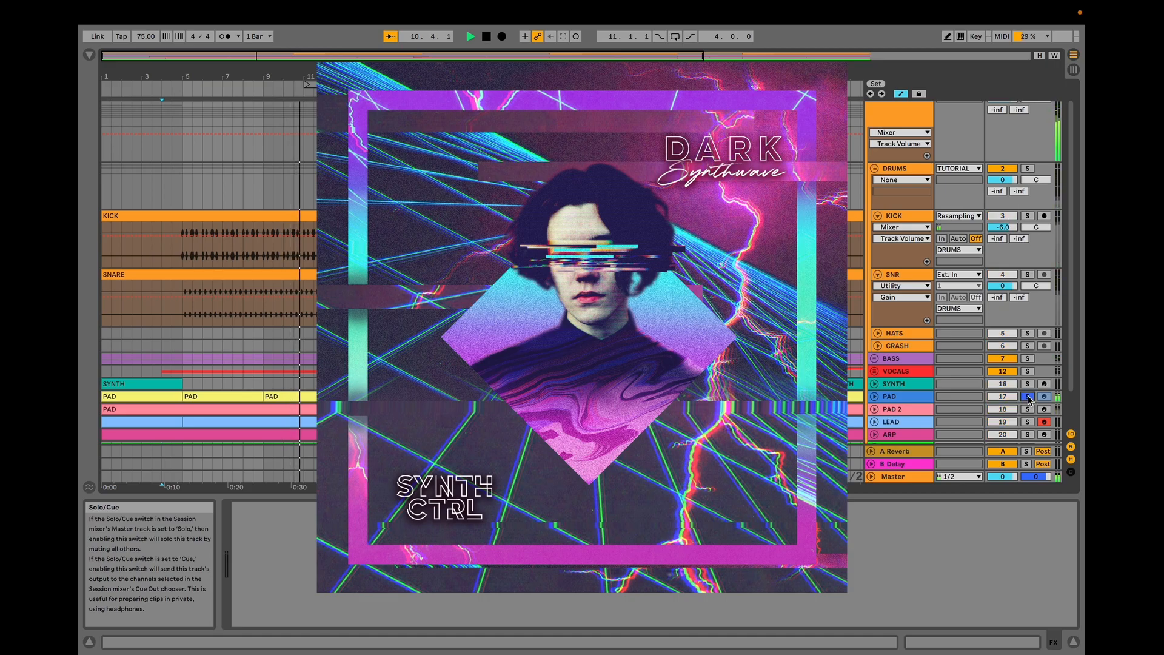
left_click(1029, 396)
Unfold the LEAD track and solo it for a few bars before returning to the full mix.
scroll(914, 403, "down", 2)
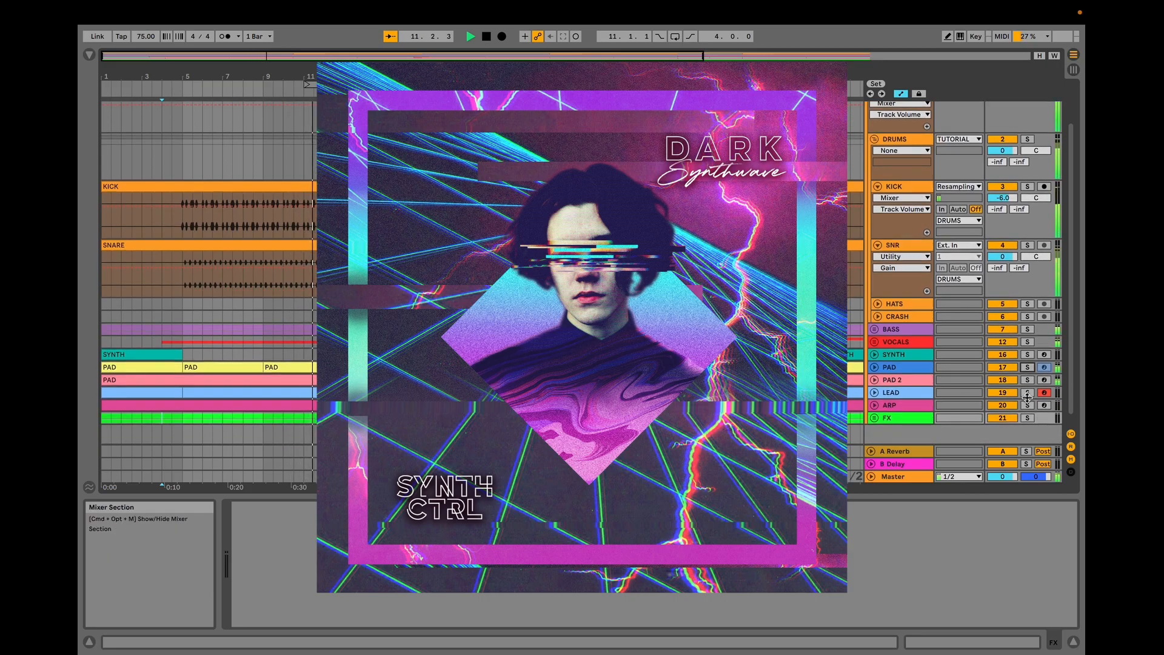
left_click(875, 393)
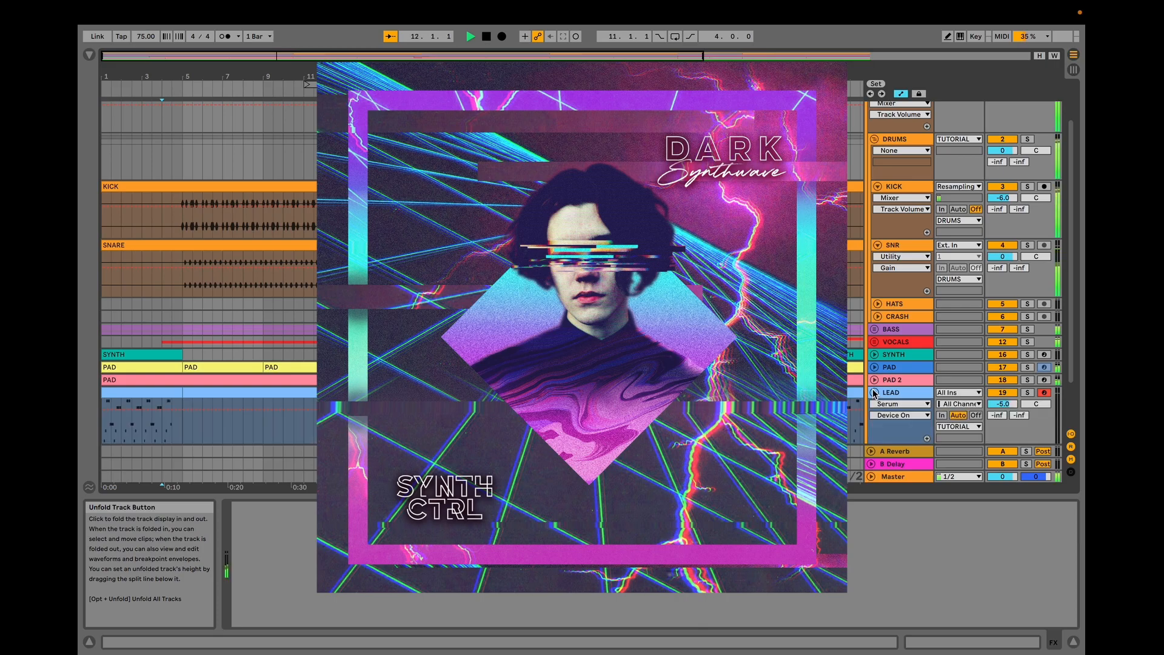
left_click(1028, 391)
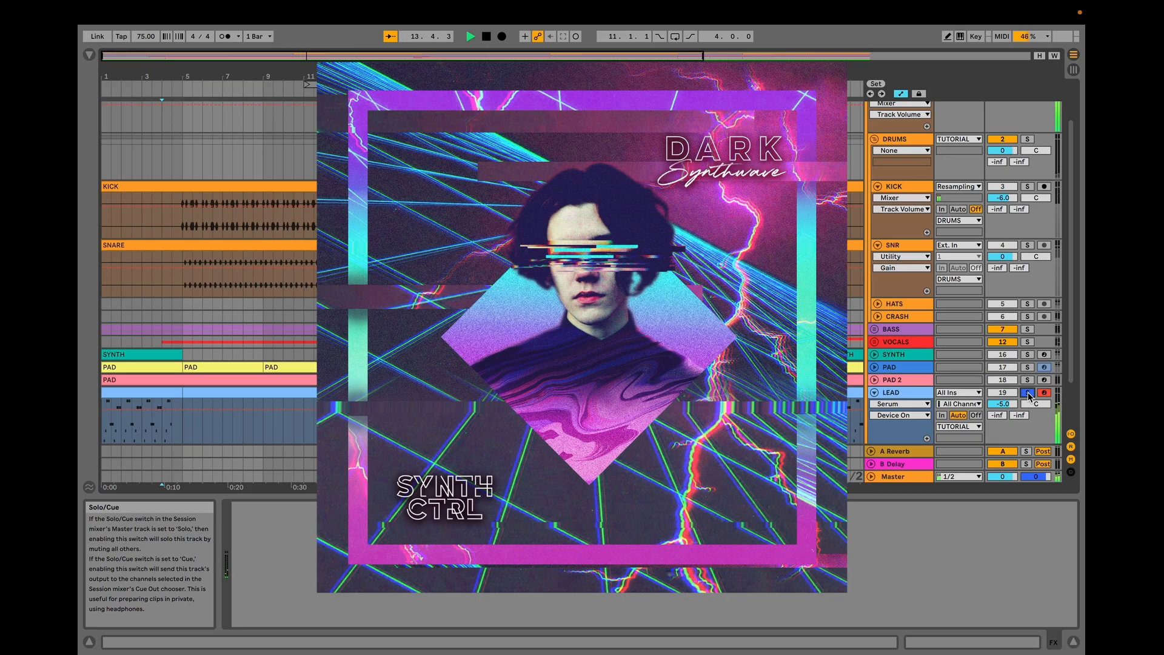
left_click(1028, 391)
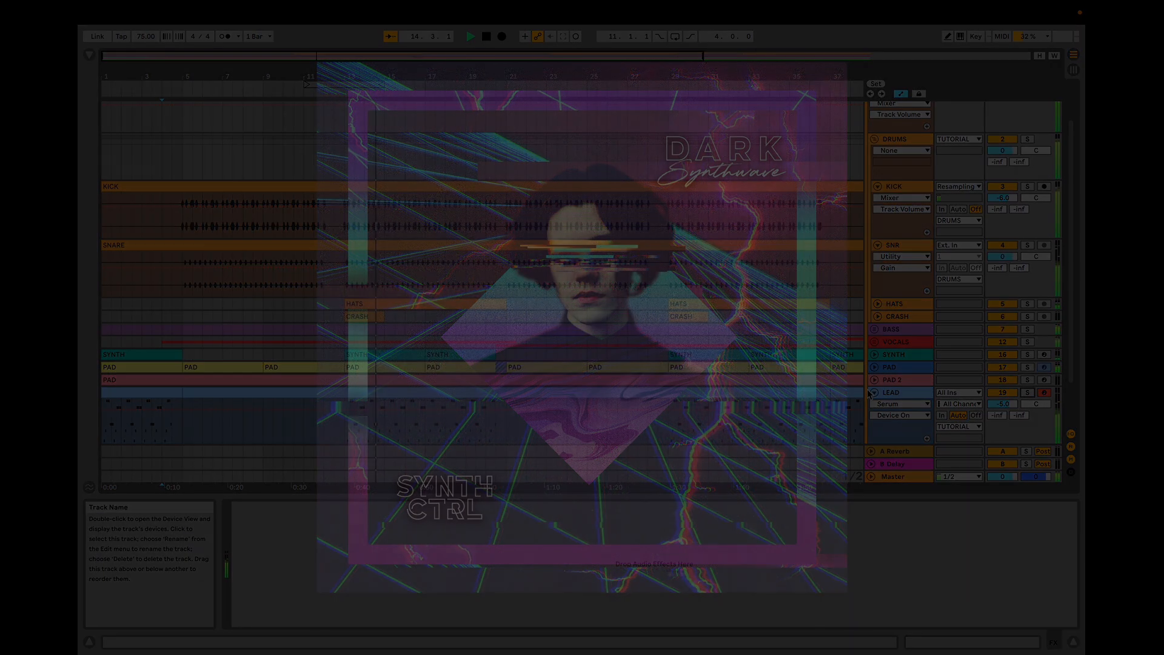